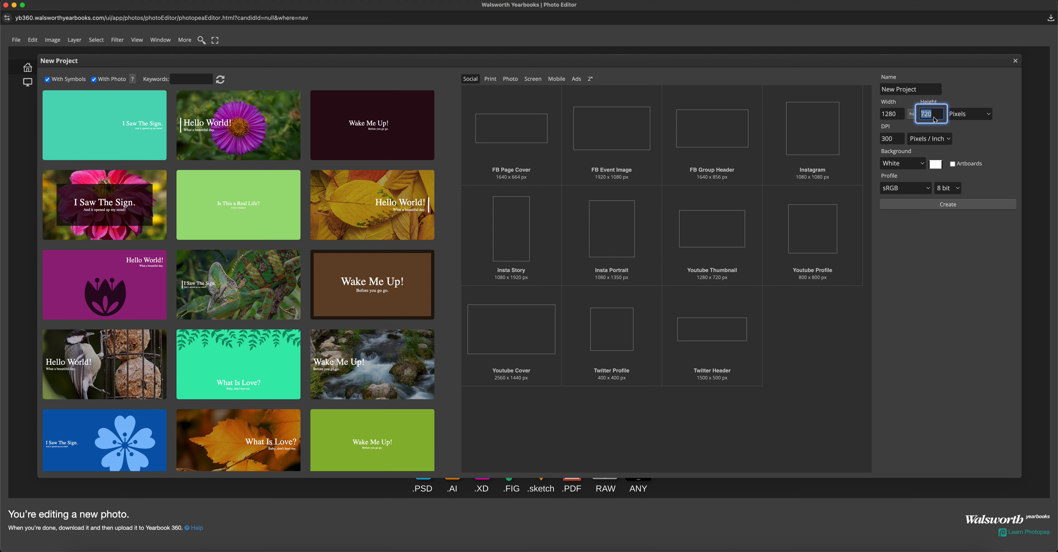
Set the new project's dimensions to 12 inches wide by 4 inches high
{"action": "left_click", "coordinate": [967, 114]}
{"action": "left_click", "coordinate": [968, 152]}
{"action": "left_click", "coordinate": [932, 118]}
{"action": "type", "text": "4"}
{"action": "left_click", "coordinate": [893, 115]}
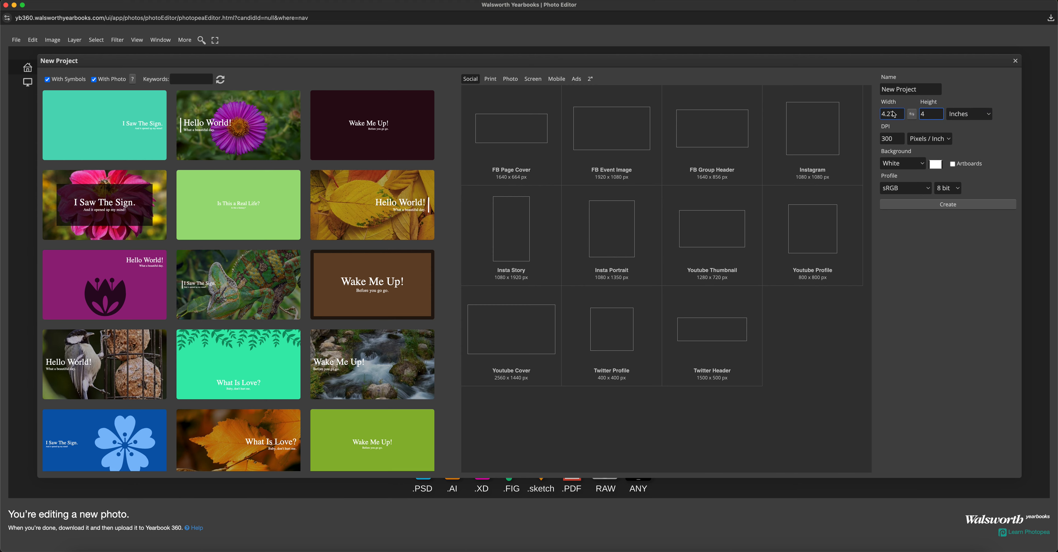
{"action": "type", "text": "12"}
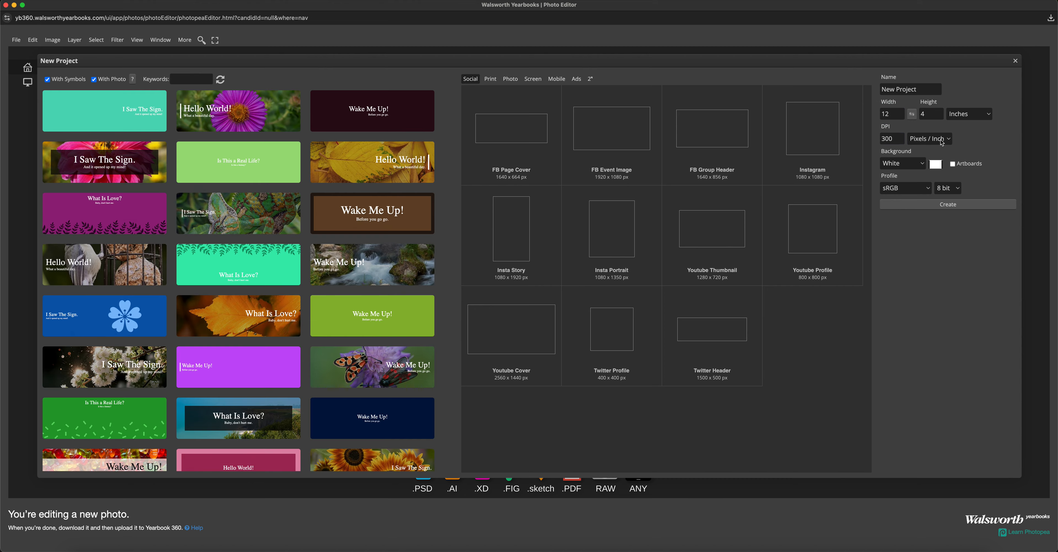
{"action": "left_click", "coordinate": [916, 164]}
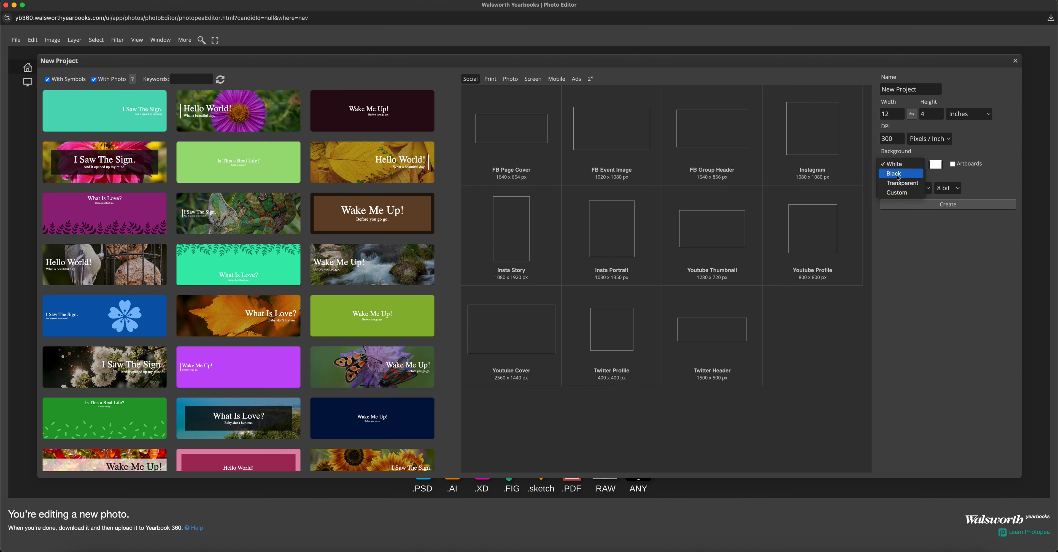
{"action": "left_click", "coordinate": [901, 192]}
{"action": "left_click", "coordinate": [935, 165]}
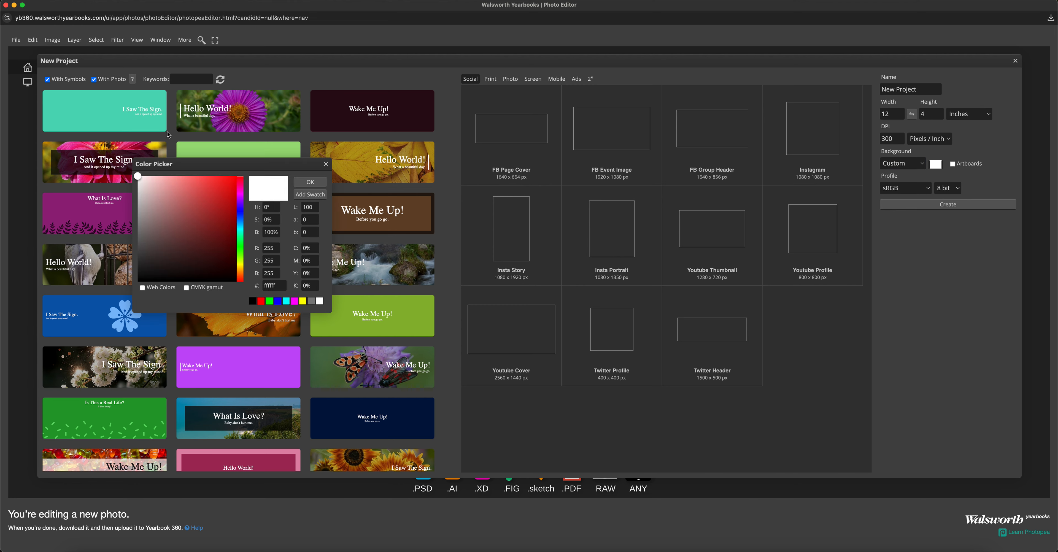
{"action": "left_click", "coordinate": [326, 164]}
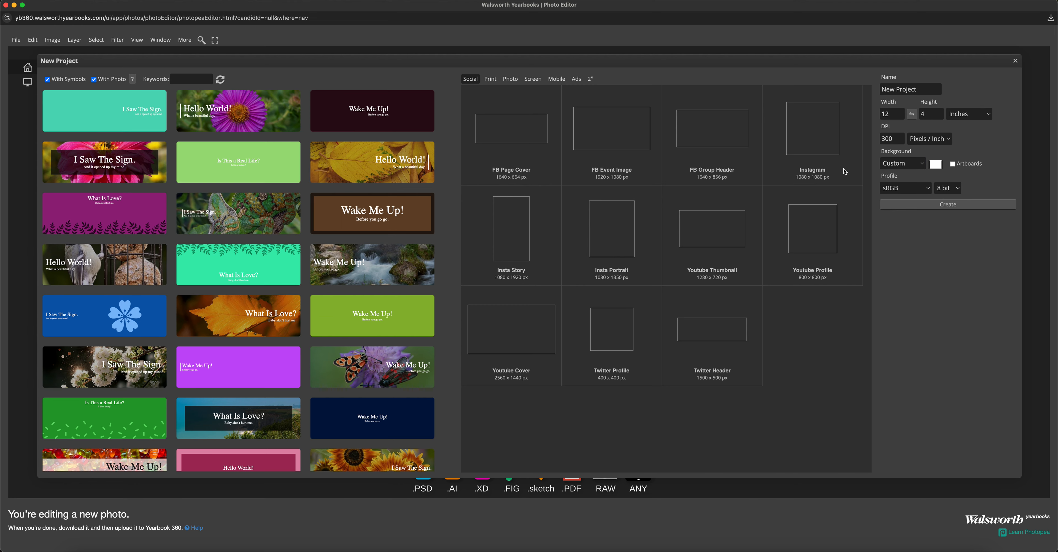
Set the background to Black and create the project
{"action": "left_click", "coordinate": [915, 163]}
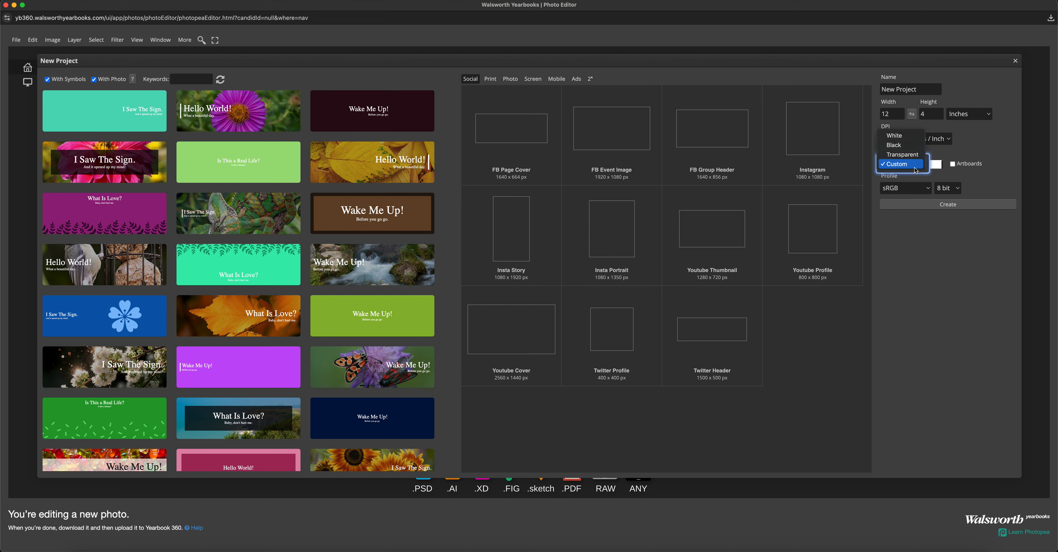
{"action": "left_click", "coordinate": [906, 148]}
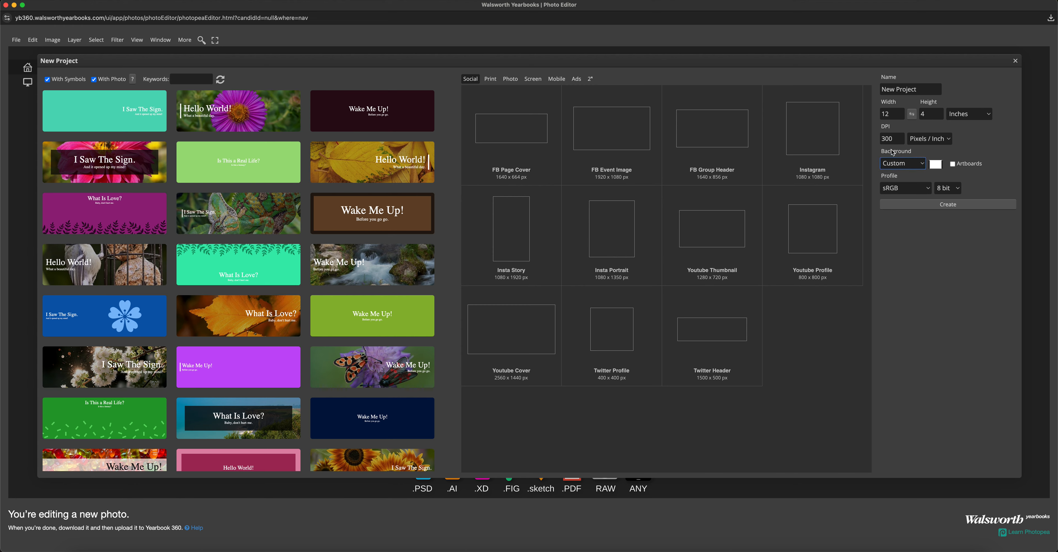
{"action": "left_click", "coordinate": [943, 206]}
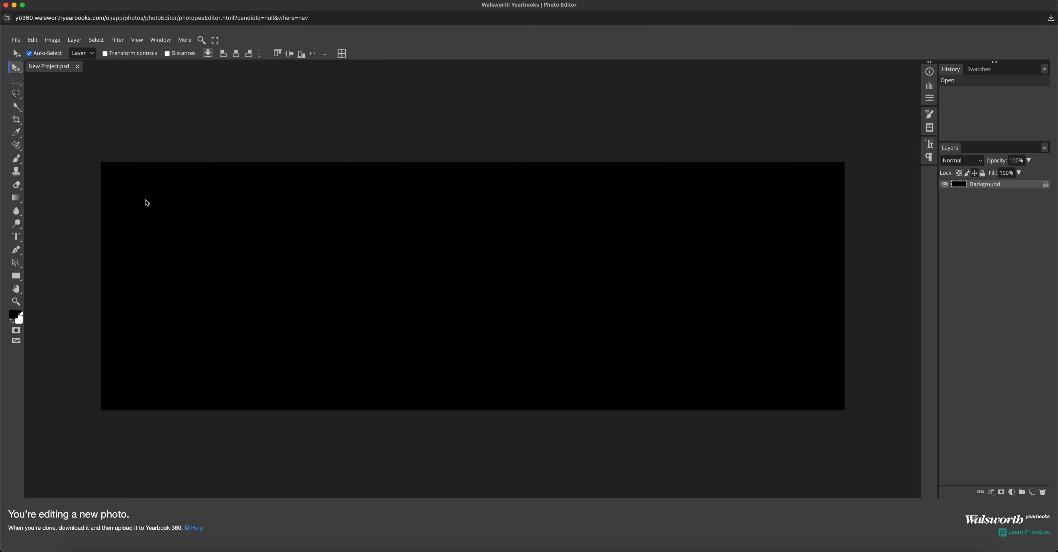
With the Type tool, load the font file Agnes.otf from the Display fonts folder and keep it for future editor sessions
{"action": "key", "text": "t"}
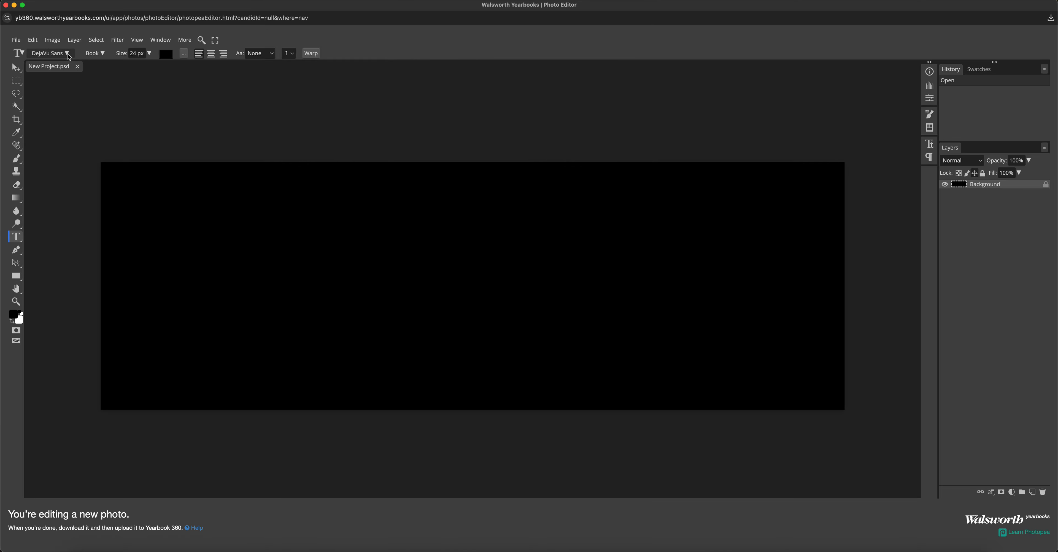
{"action": "left_click", "coordinate": [68, 54]}
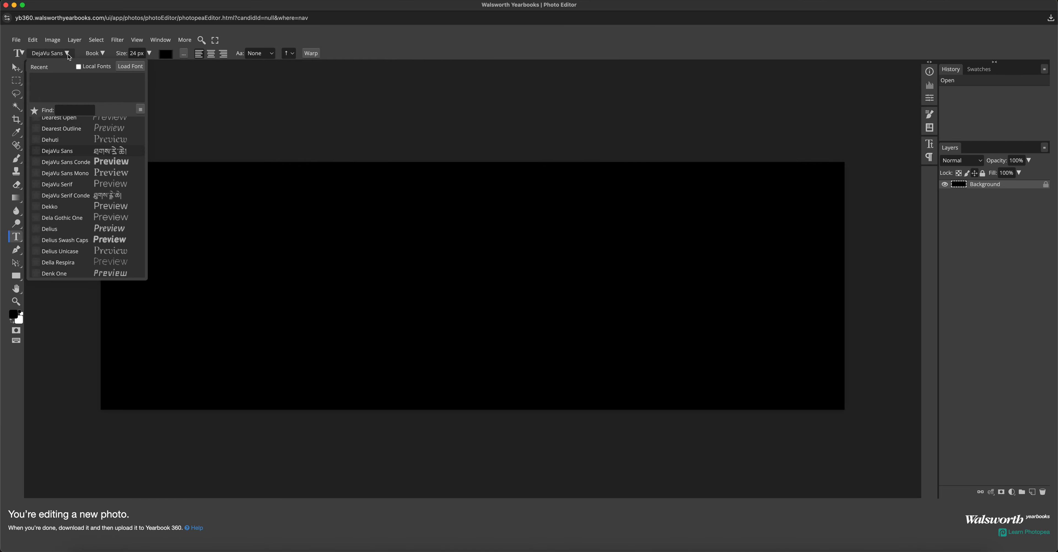
{"action": "left_click", "coordinate": [127, 67]}
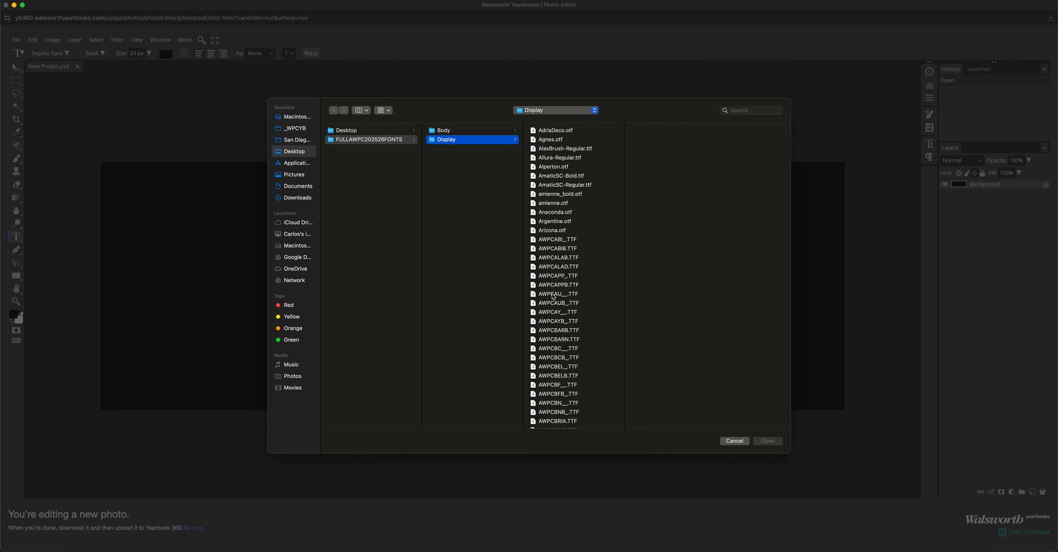
{"action": "left_click", "coordinate": [554, 139]}
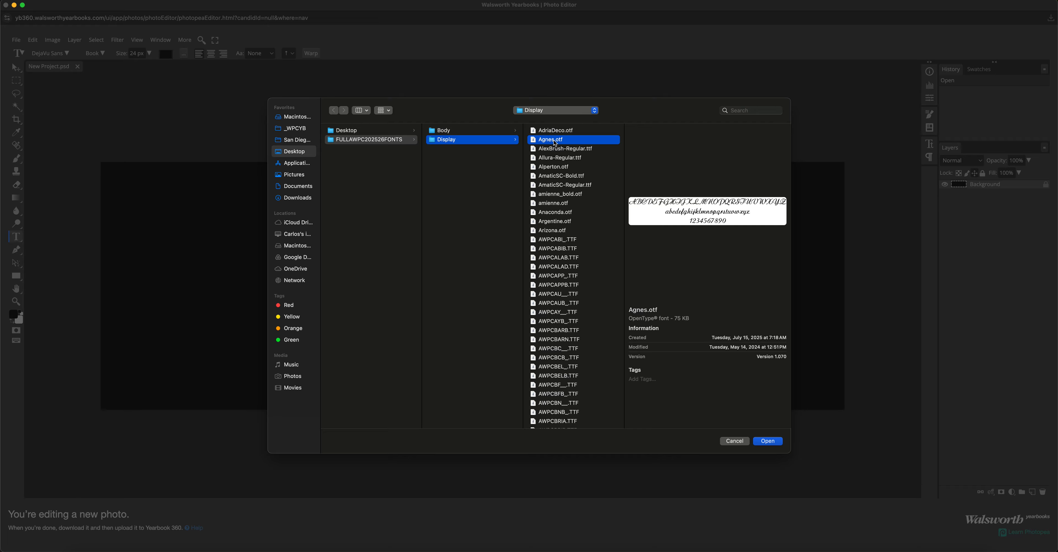
{"action": "double_click", "coordinate": [554, 141]}
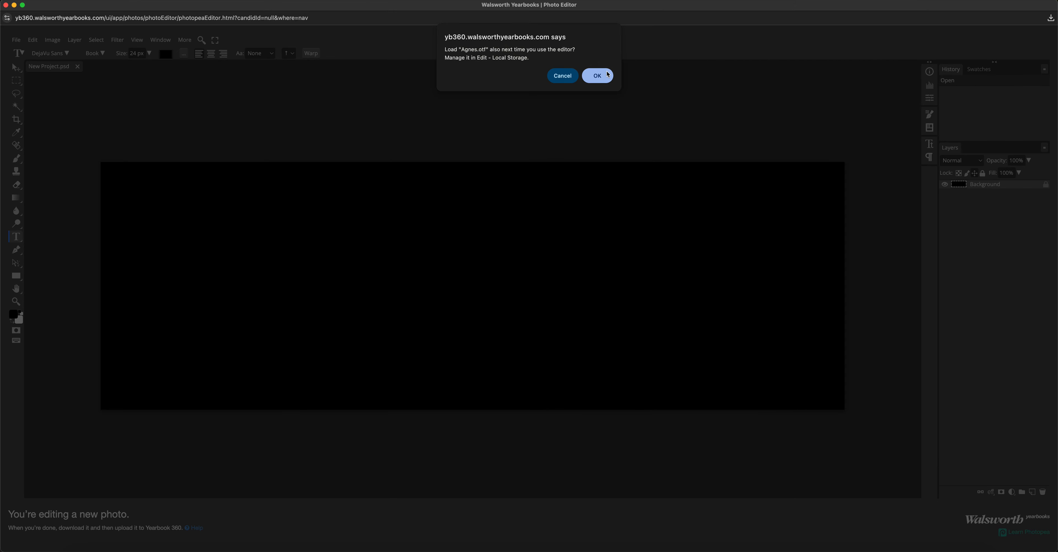
{"action": "left_click", "coordinate": [597, 76]}
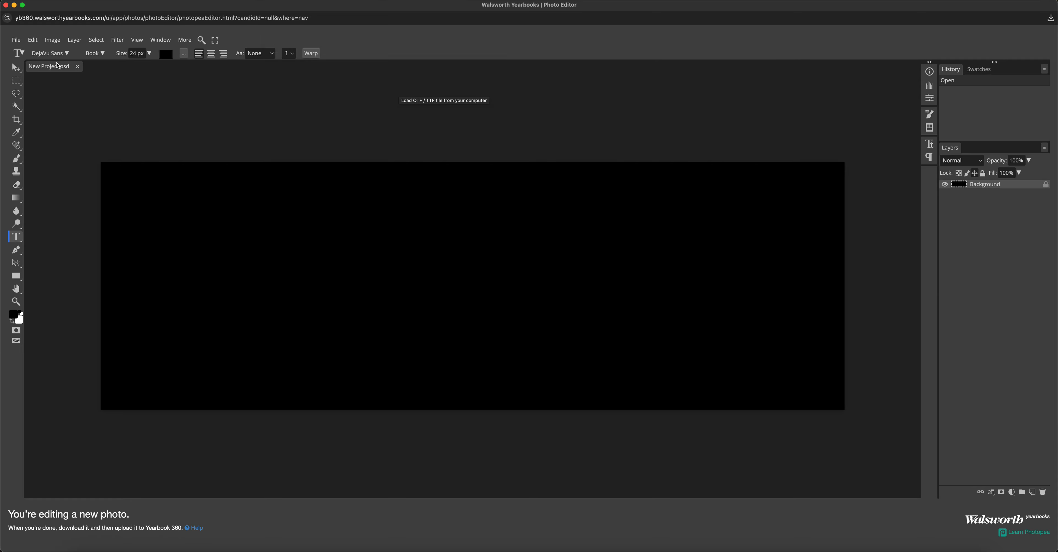
Search the font list for "agn" and mark the Agnes font as a favorite
{"action": "left_click", "coordinate": [68, 57]}
{"action": "left_click", "coordinate": [77, 110]}
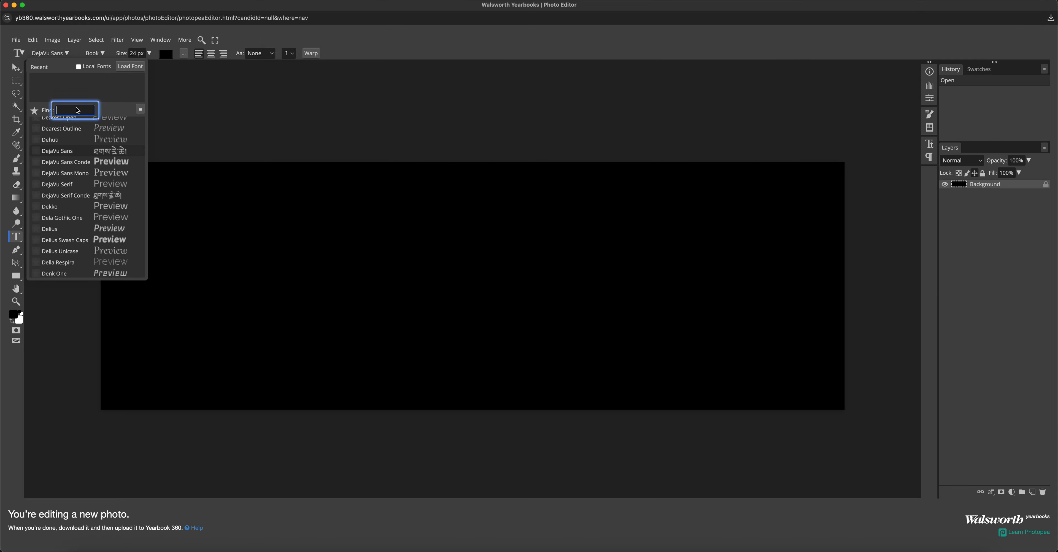
{"action": "type", "text": "agn"}
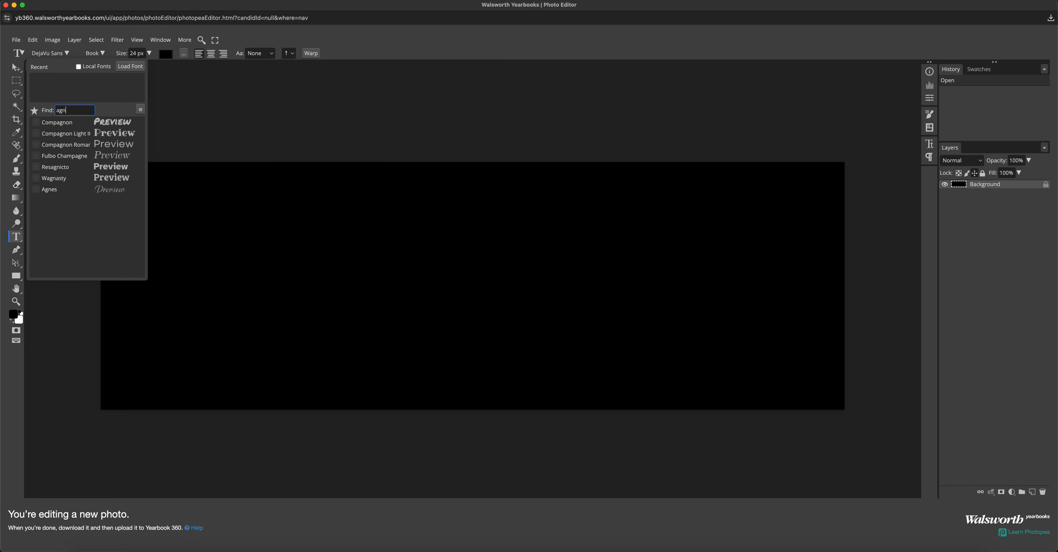
{"action": "left_click", "coordinate": [38, 192]}
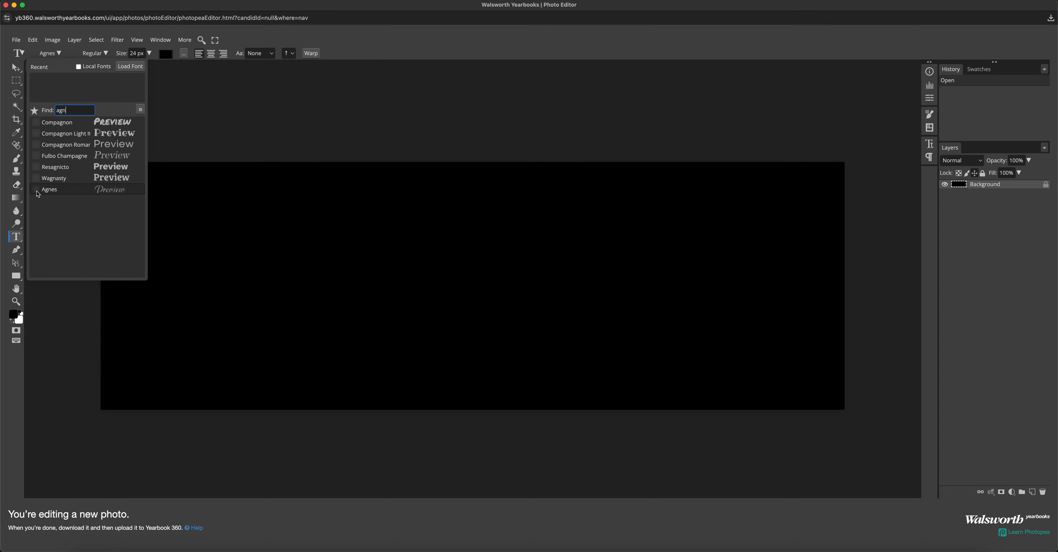
Clear the font search and filter the font list to favorites only
{"action": "left_click", "coordinate": [82, 112]}
{"action": "key", "text": "BackSpace"}
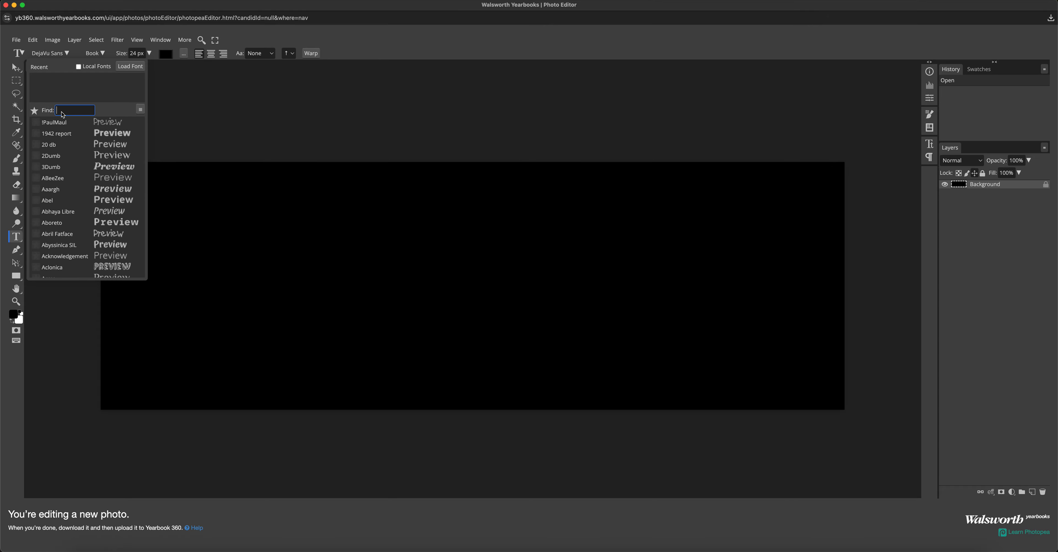
{"action": "left_click", "coordinate": [34, 110]}
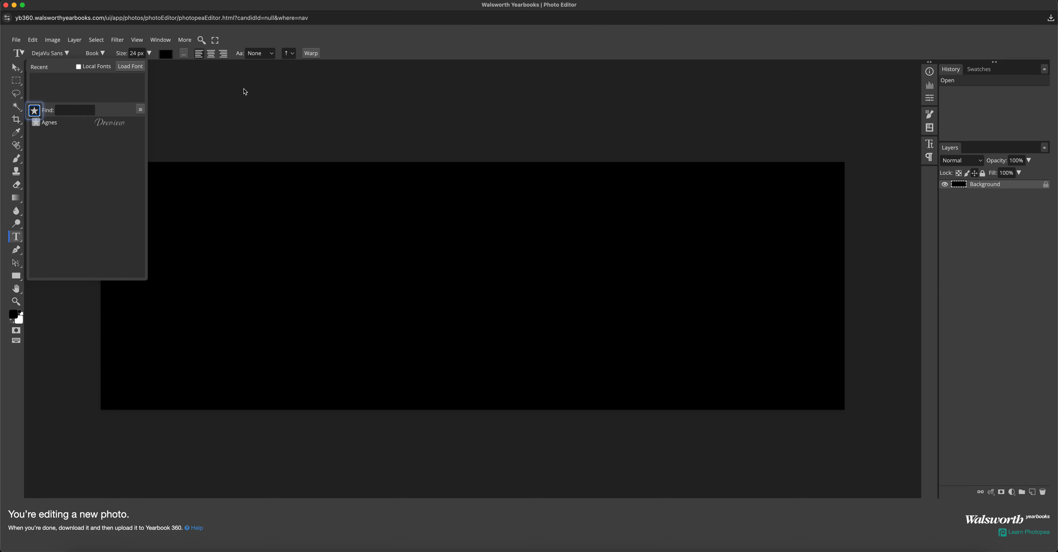
{"action": "left_click", "coordinate": [193, 89]}
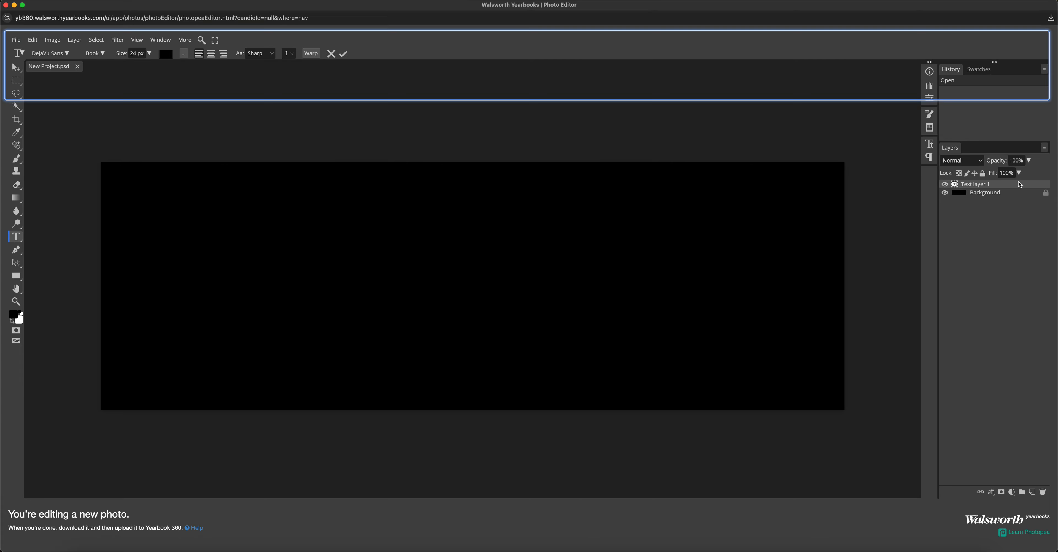
{"action": "left_click", "coordinate": [1018, 185]}
{"action": "key", "text": "BackSpace"}
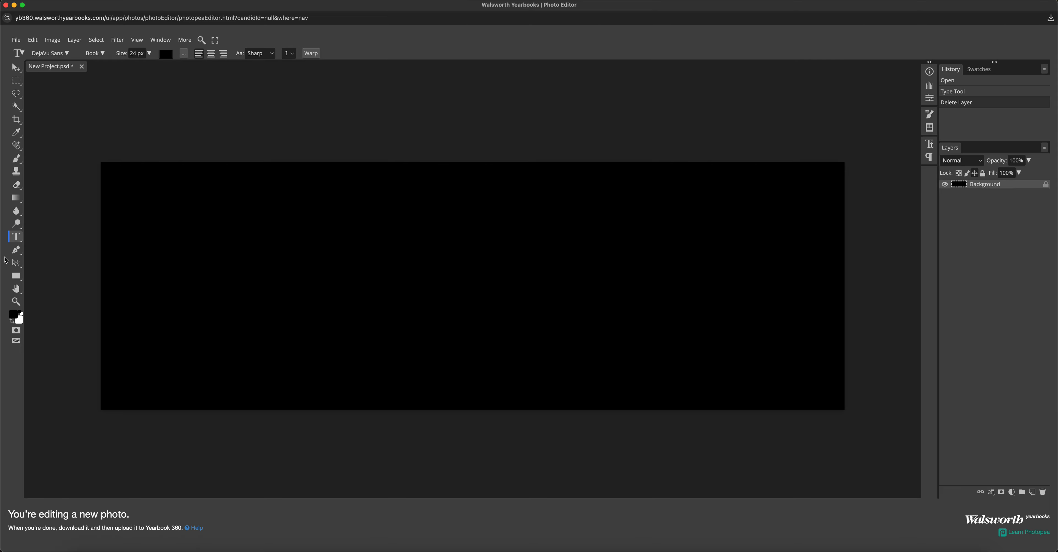
Draw a text box covering nearly the whole black canvas and set its font to Agnes
{"action": "left_click_drag", "start_coordinate": [115, 175], "coordinate": [826, 399]}
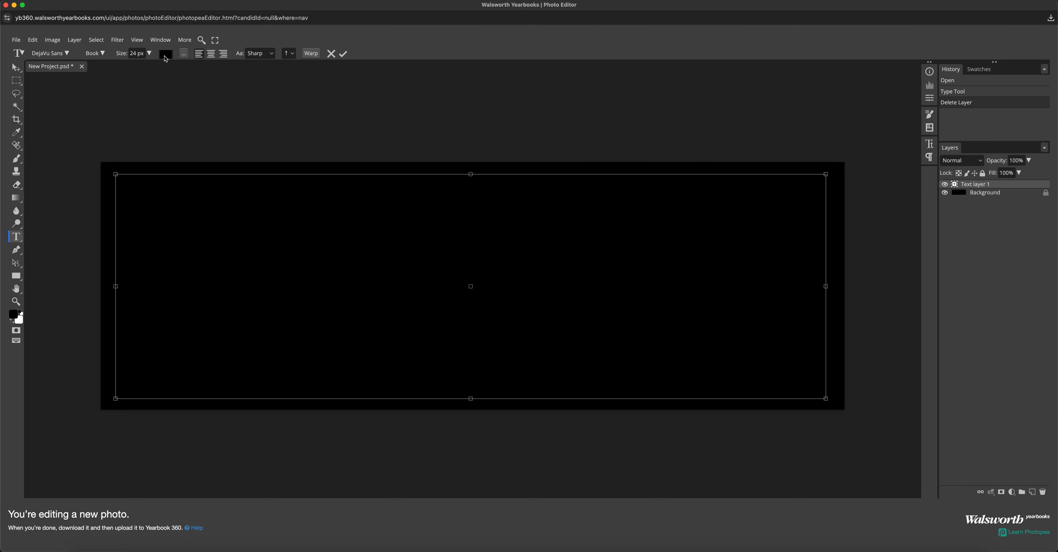
{"action": "left_click", "coordinate": [55, 51]}
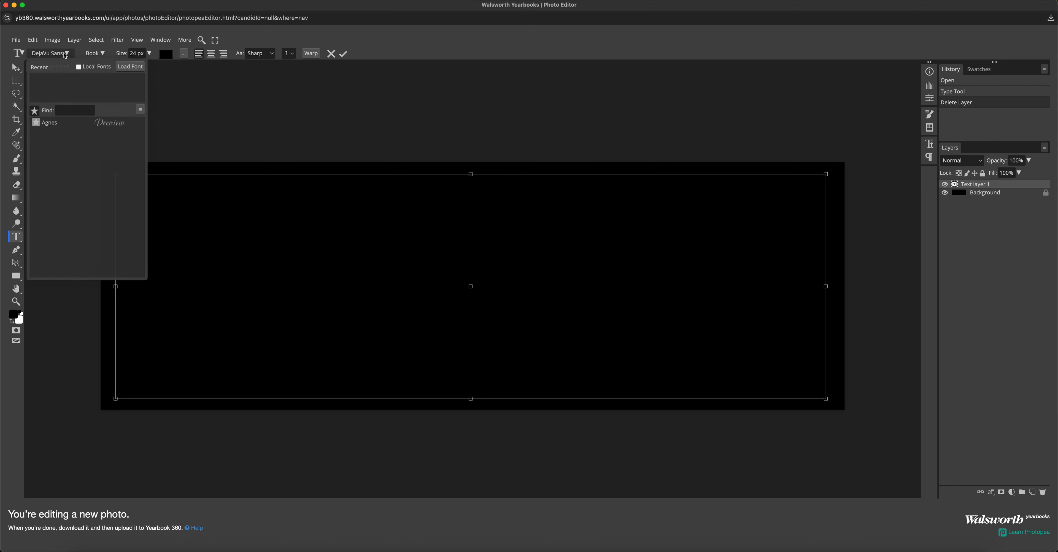
{"action": "left_click", "coordinate": [59, 123]}
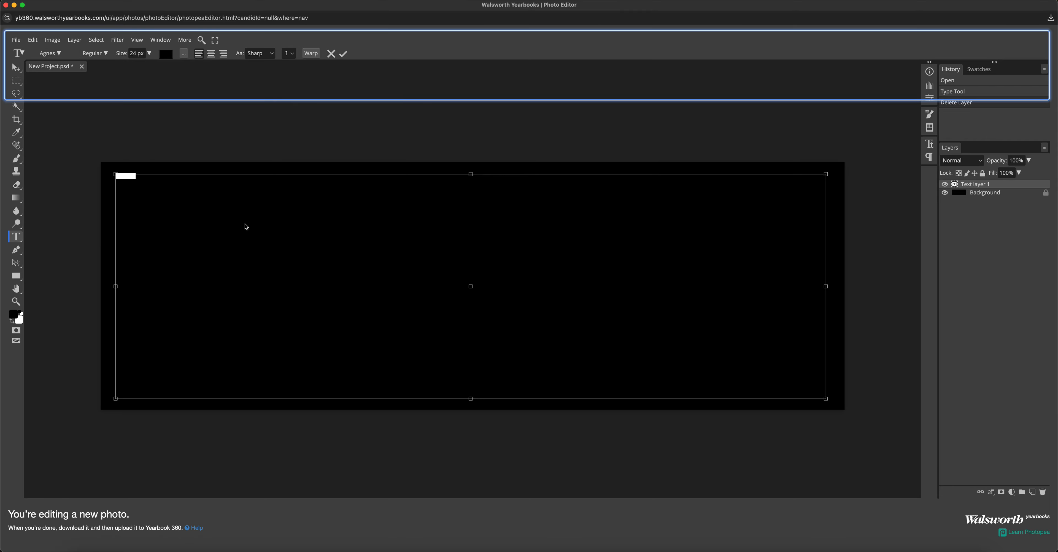
Set the text color to white (ffffff)
{"action": "left_click", "coordinate": [167, 56]}
{"action": "left_click_drag", "start_coordinate": [100, 140], "coordinate": [75, 114]}
{"action": "left_click", "coordinate": [248, 120]}
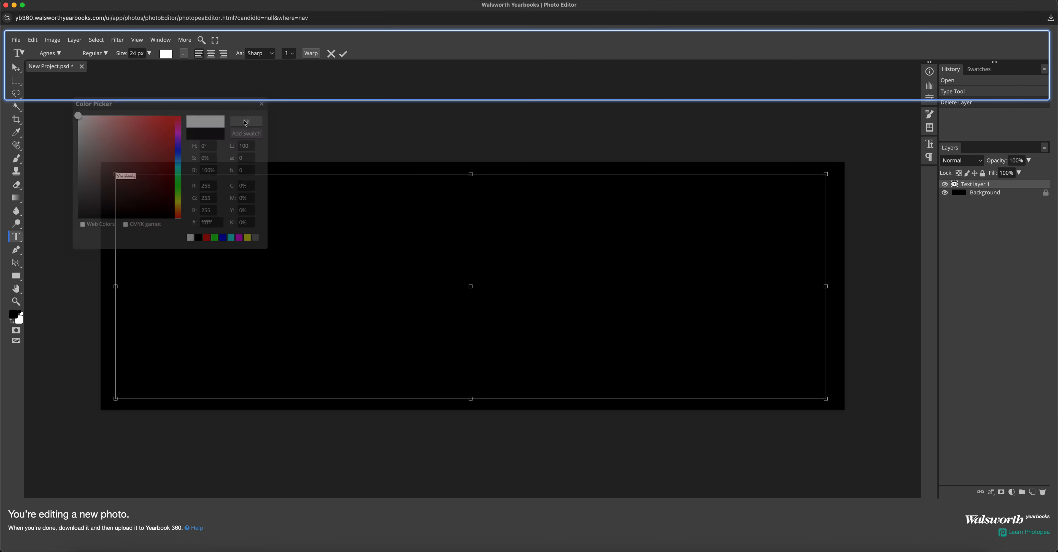
{"action": "left_click", "coordinate": [166, 58]}
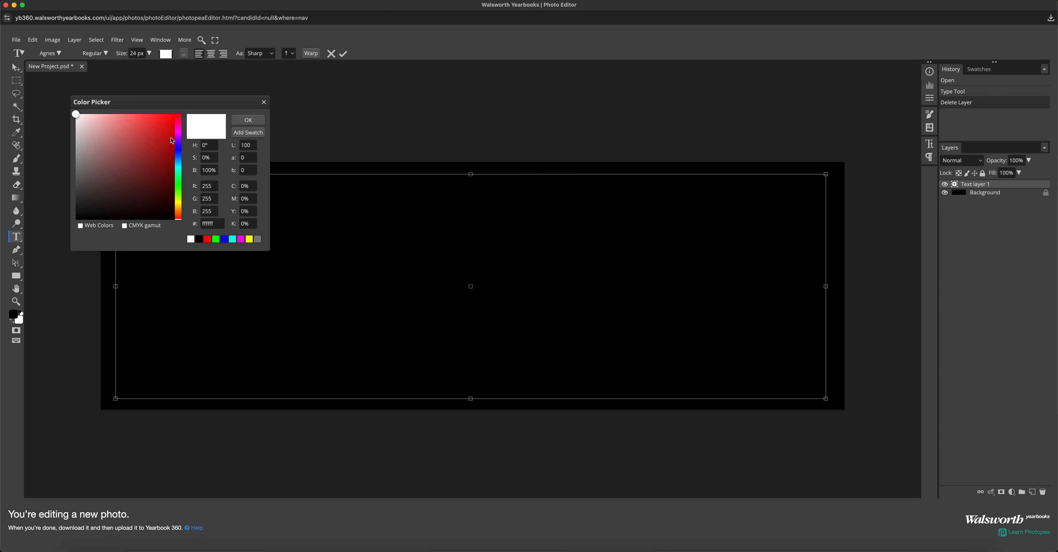
{"action": "left_click", "coordinate": [251, 187]}
{"action": "left_click", "coordinate": [251, 122]}
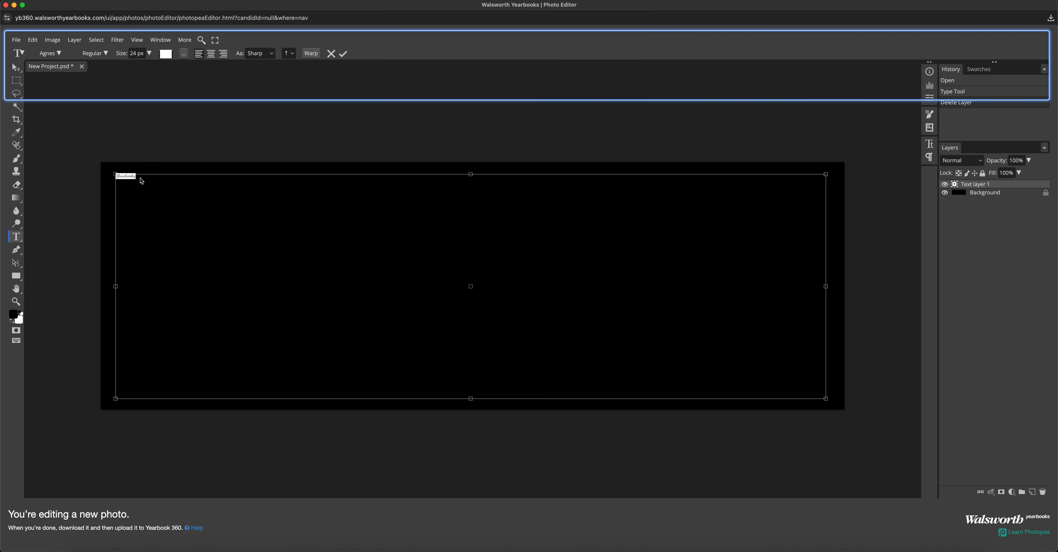
Try font sizes of 850 px and 825 px on the text
{"action": "left_click", "coordinate": [137, 53]}
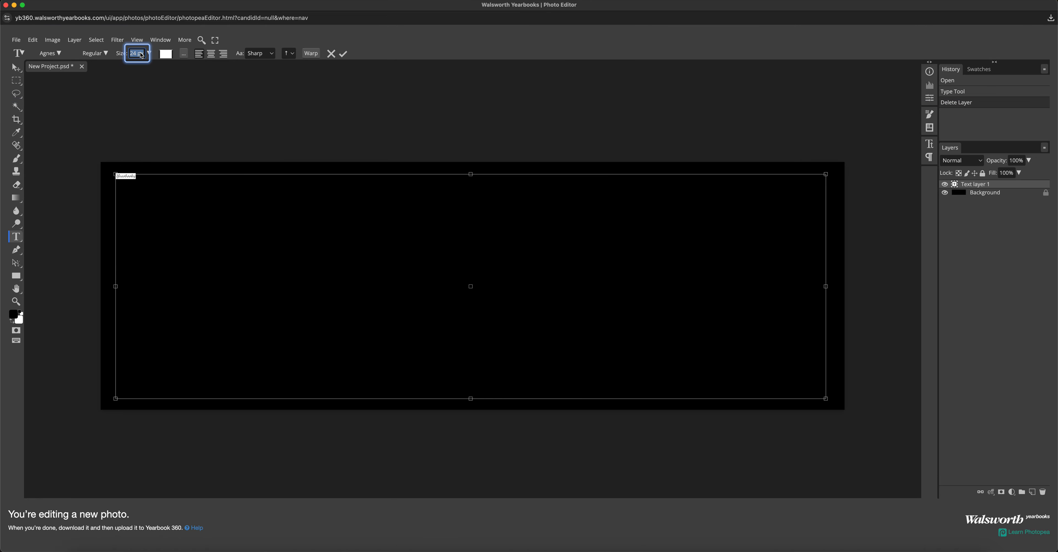
{"action": "type", "text": "850"}
{"action": "key", "text": "Return"}
{"action": "left_click", "coordinate": [137, 54]}
{"action": "type", "text": "850"}
{"action": "key", "text": "Return"}
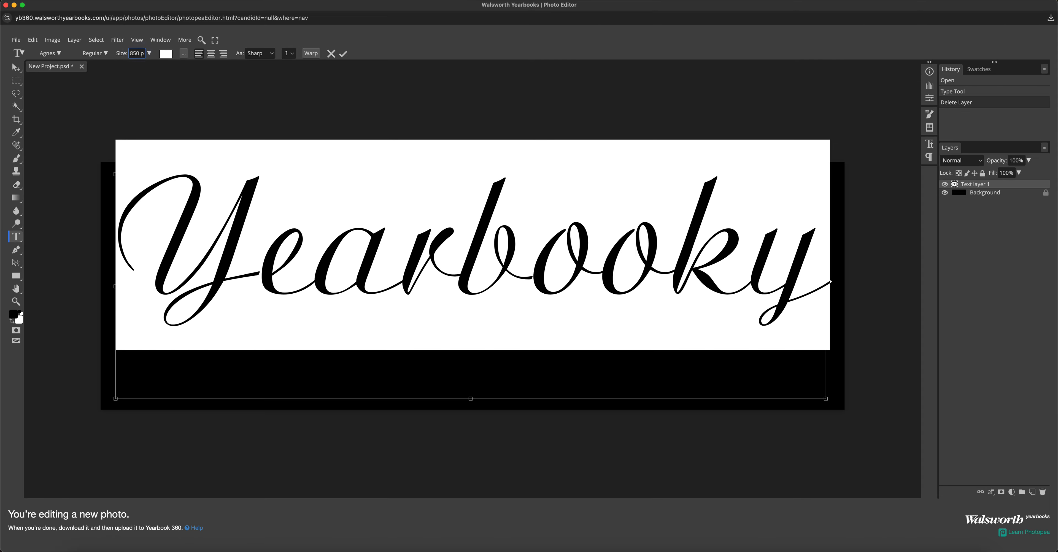
{"action": "left_click", "coordinate": [137, 54]}
{"action": "type", "text": "825"}
{"action": "key", "text": "Return"}
Remove the final "y" so the text reads "Yearbook", and select all of the text
{"action": "left_click", "coordinate": [783, 289]}
{"action": "key", "text": "BackSpace"}
{"action": "key", "text": "ctrl+a"}
Enlarge the selected text through 850 and 875 px to 900 px and commit the text edit
{"action": "left_click", "coordinate": [138, 54]}
{"action": "type", "text": "850"}
{"action": "key", "text": "Return"}
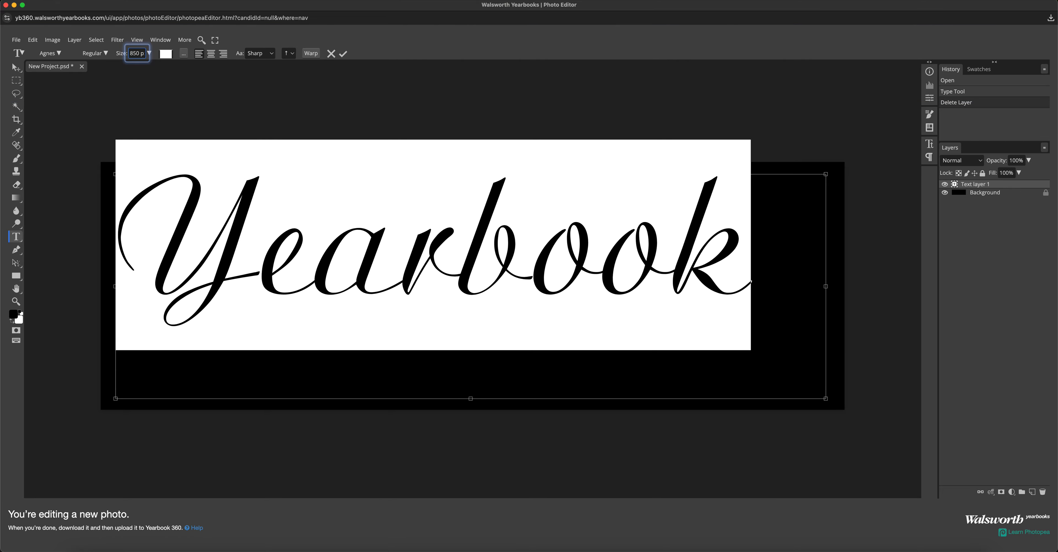
{"action": "type", "text": "875"}
{"action": "key", "text": "Return"}
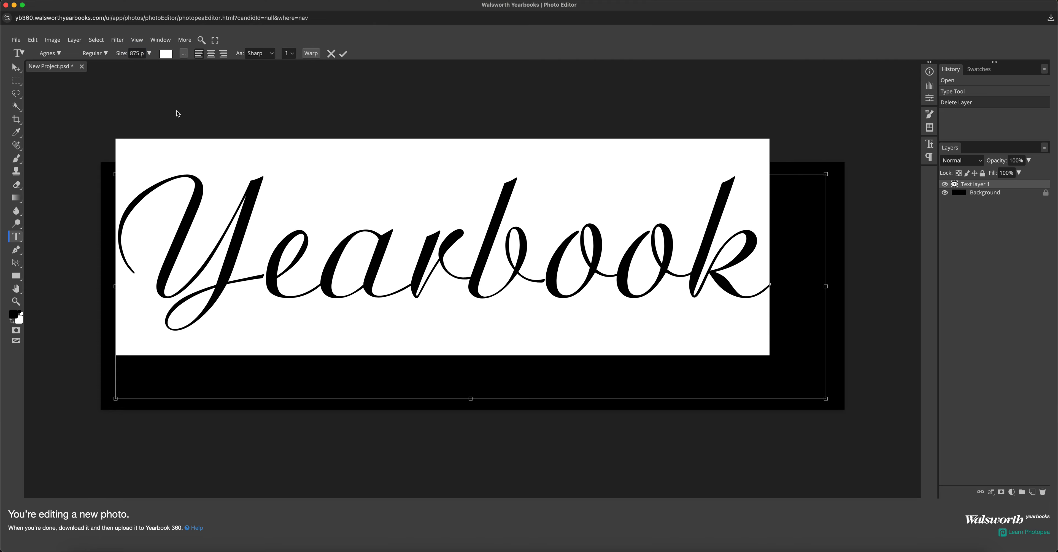
{"action": "left_click", "coordinate": [136, 54]}
{"action": "type", "text": "900"}
{"action": "key", "text": "Return"}
{"action": "left_click", "coordinate": [261, 258]}
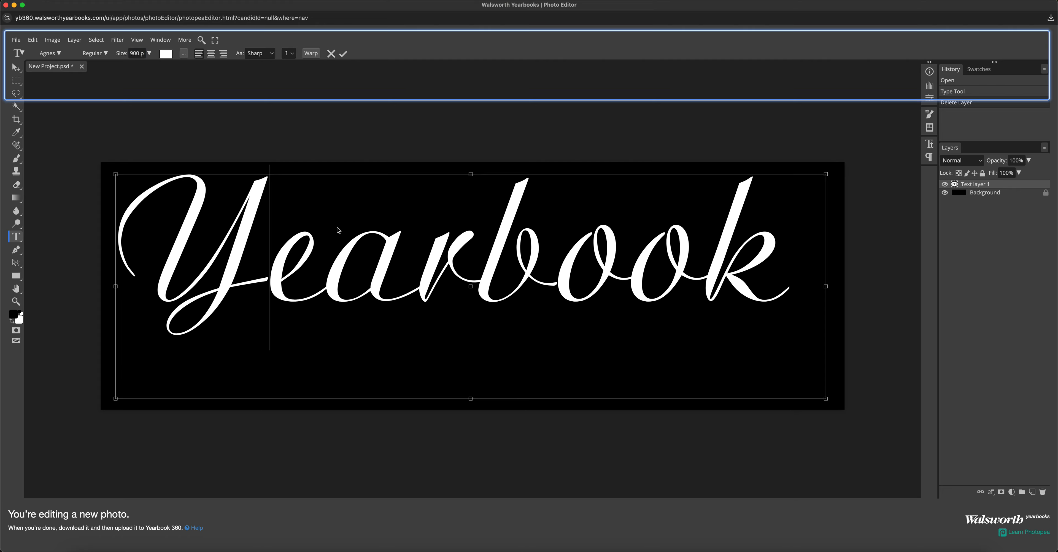
{"action": "left_click", "coordinate": [342, 53]}
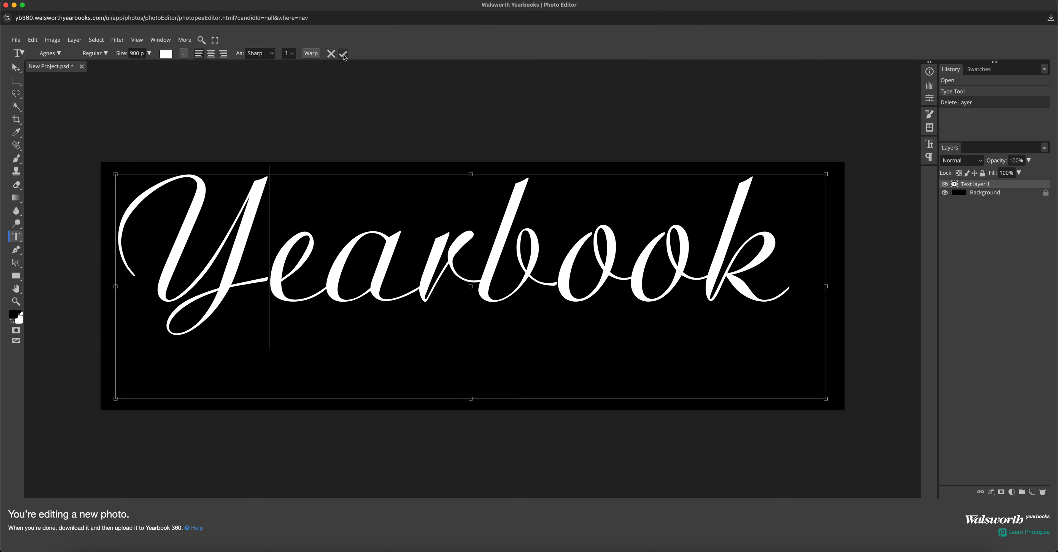
Move the Yearbook text layer to roughly the center of the canvas
{"action": "left_click", "coordinate": [17, 68]}
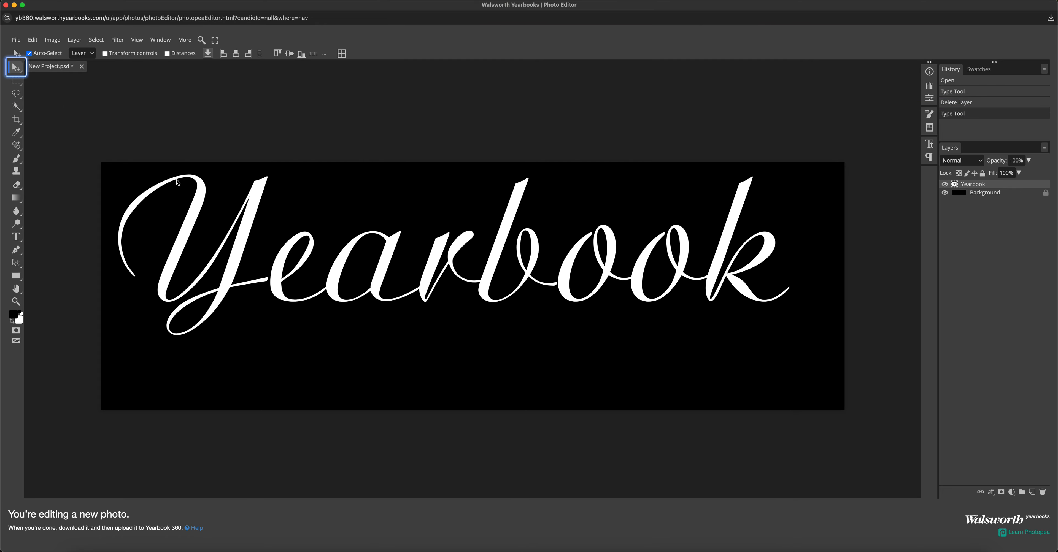
{"action": "left_click_drag", "start_coordinate": [190, 224], "coordinate": [205, 252]}
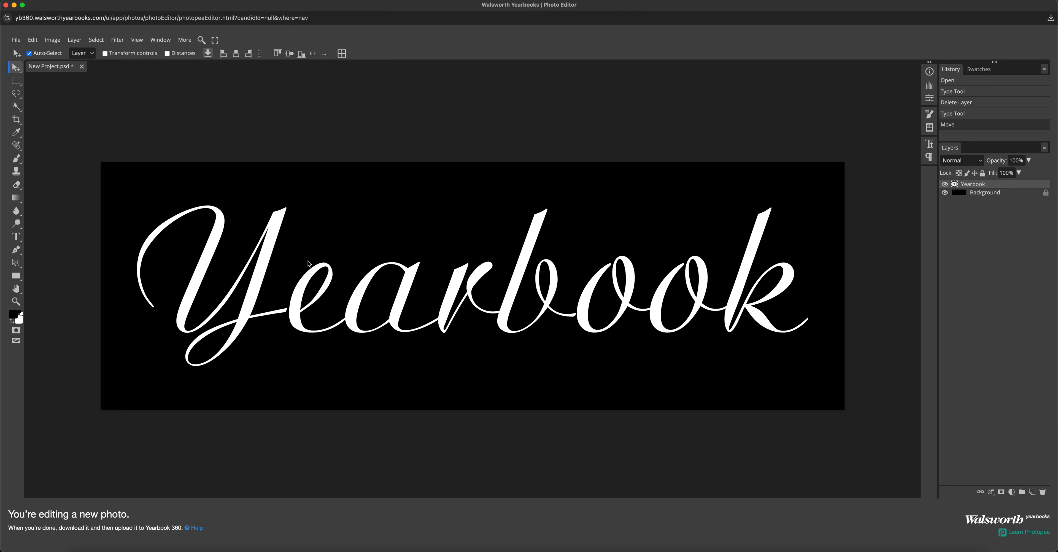
Add an Outer Glow layer style to the Yearbook text layer and set its blend mode to Normal
{"action": "right_click", "coordinate": [992, 185]}
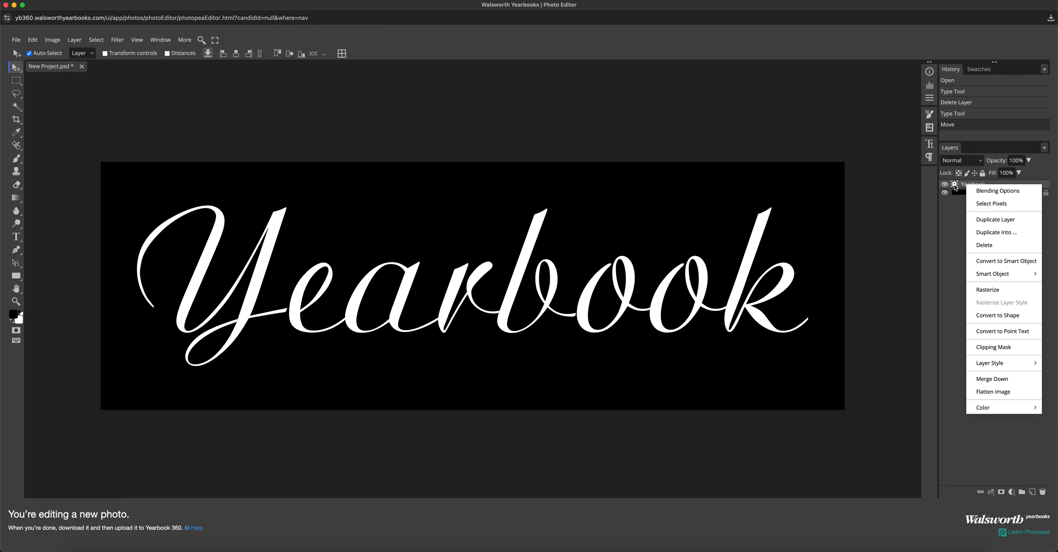
{"action": "left_click", "coordinate": [964, 187]}
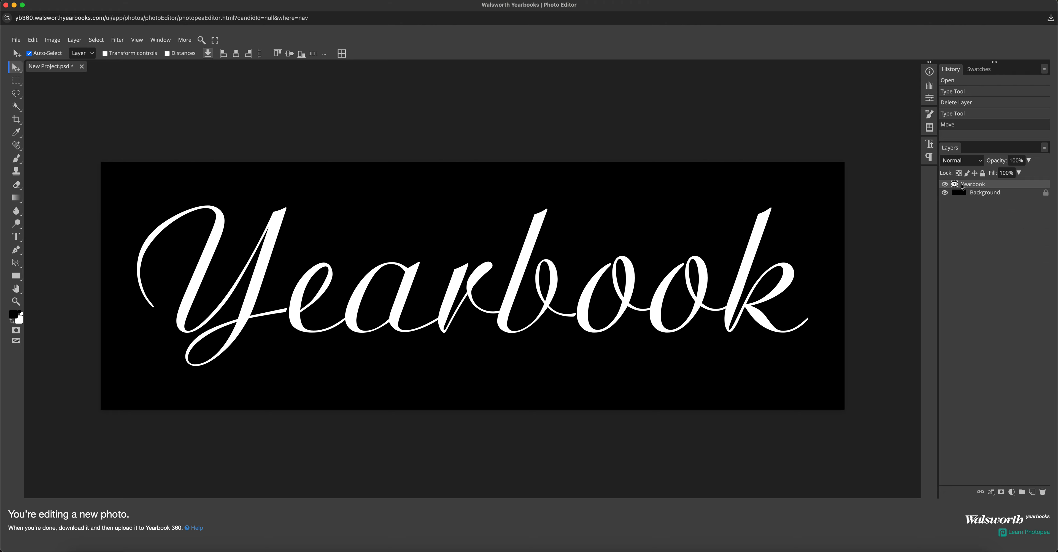
{"action": "right_click", "coordinate": [980, 187]}
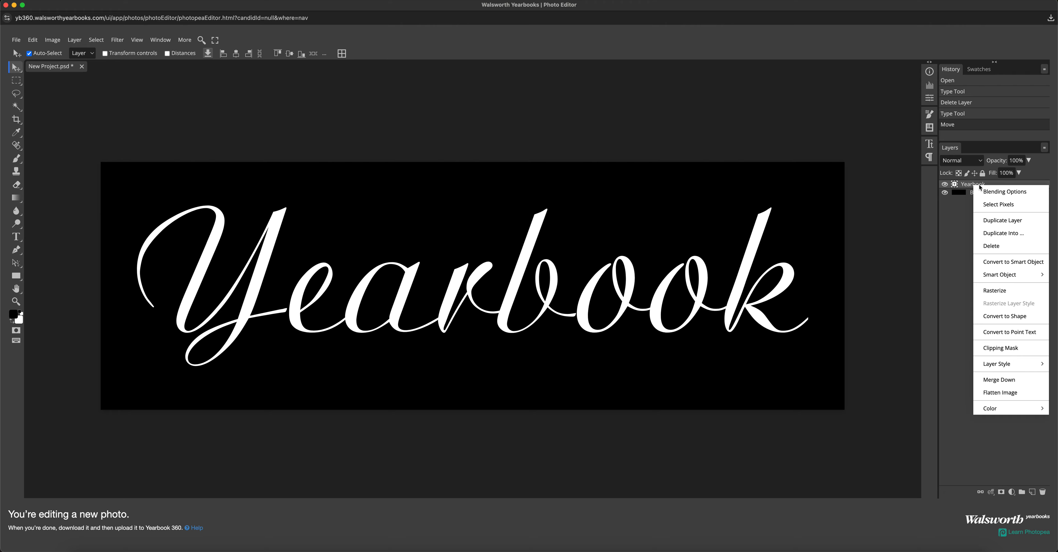
{"action": "left_click", "coordinate": [991, 196]}
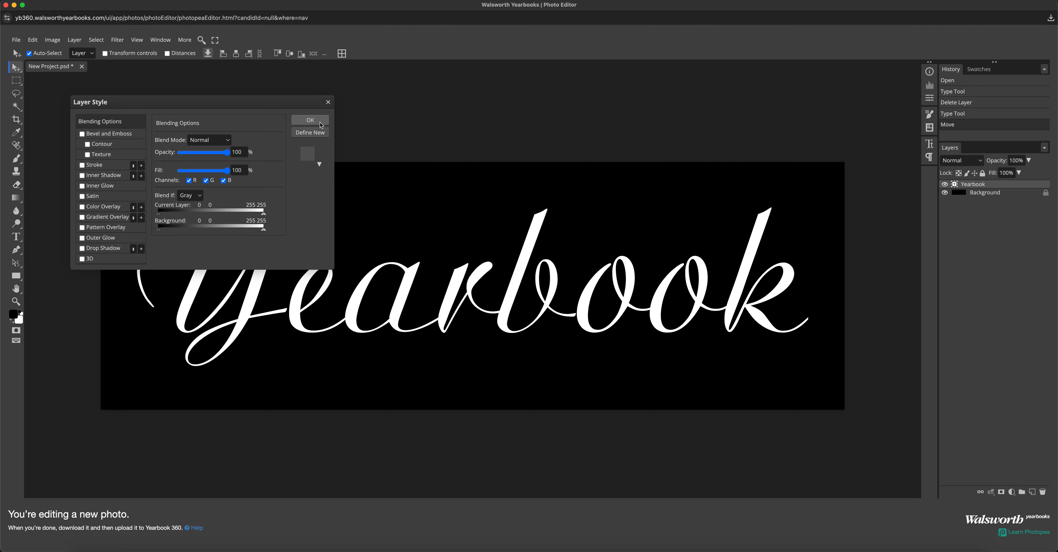
{"action": "left_click_drag", "start_coordinate": [294, 108], "coordinate": [877, 68]}
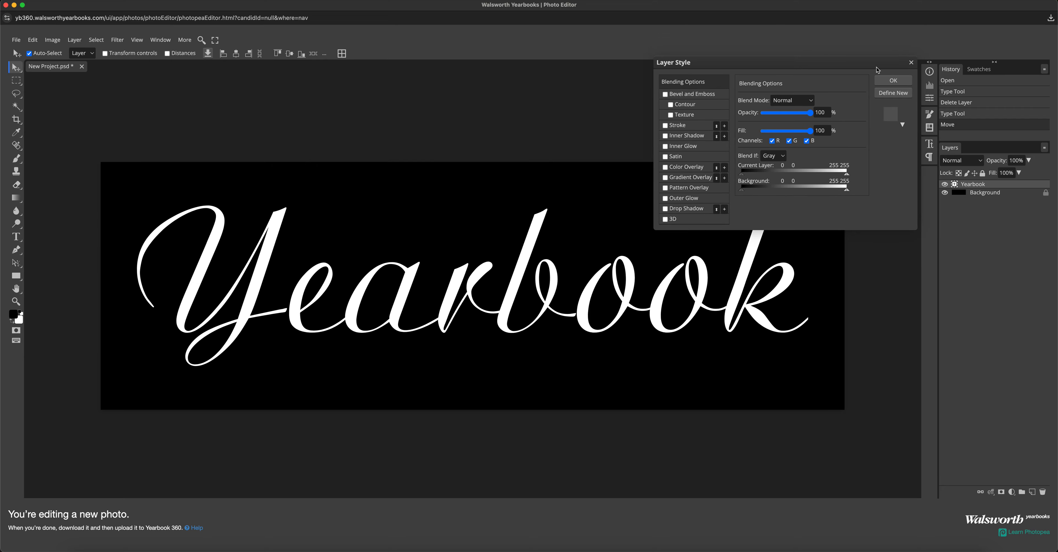
{"action": "left_click", "coordinate": [688, 202]}
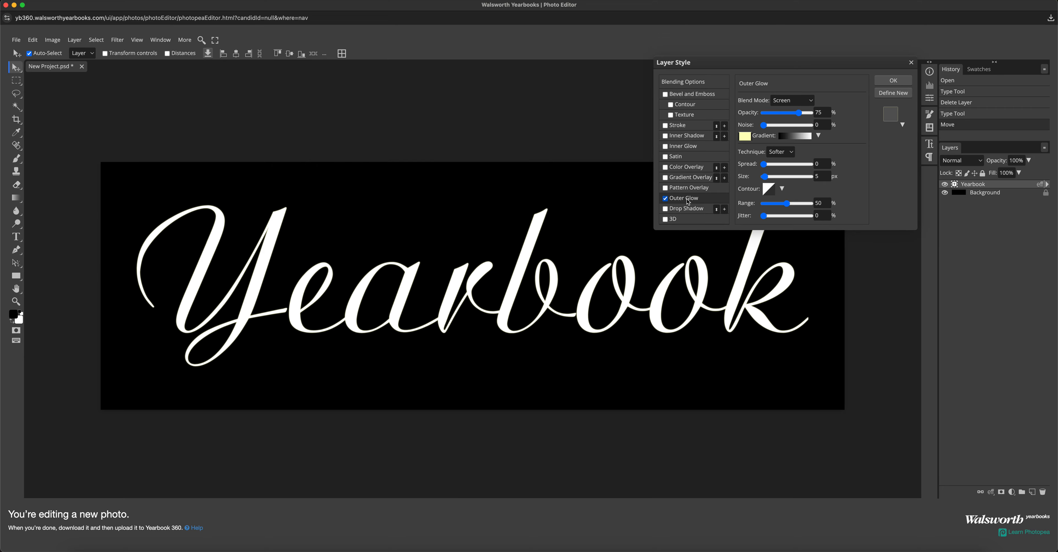
{"action": "left_click", "coordinate": [798, 102]}
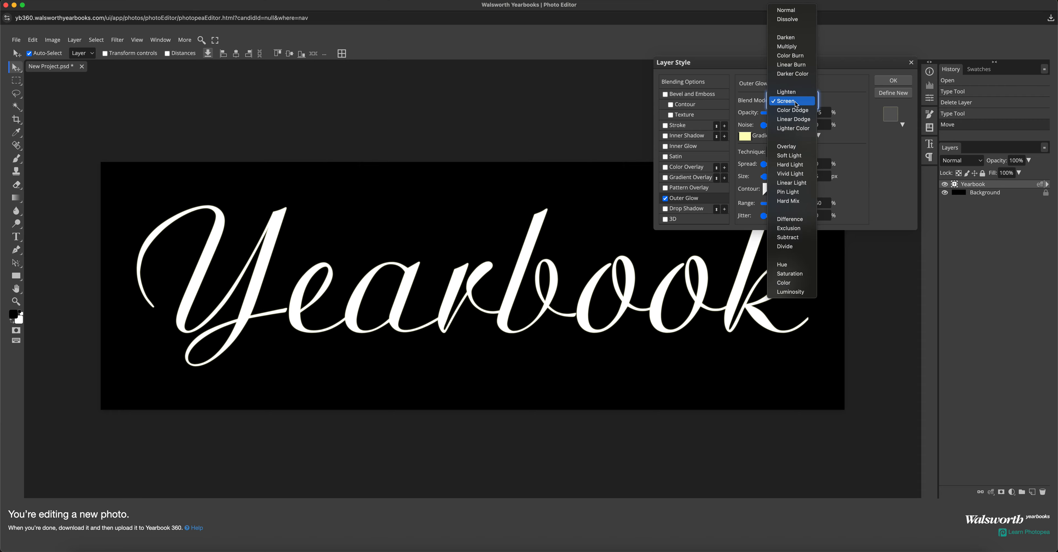
{"action": "left_click", "coordinate": [786, 10]}
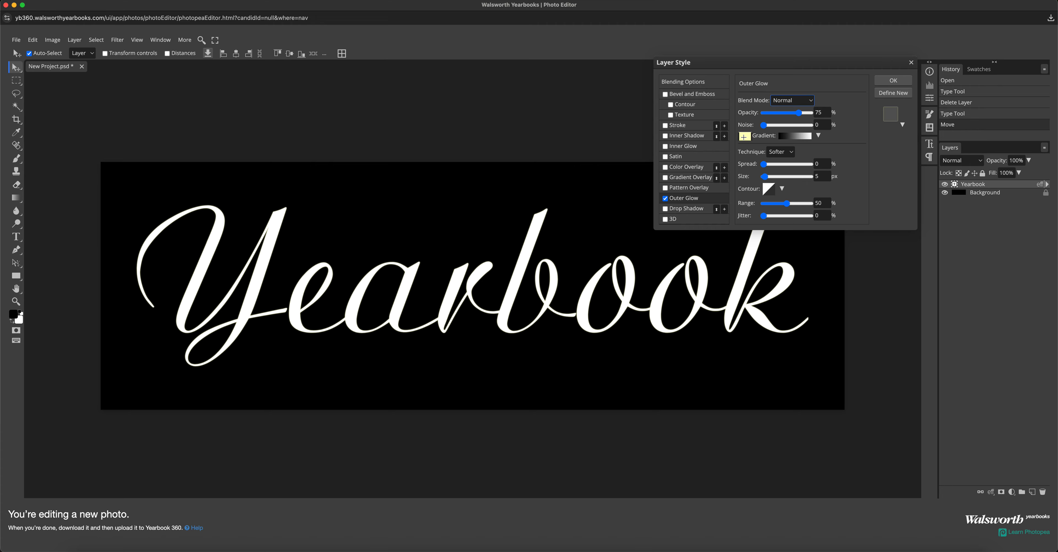
Set the outer glow color to white (#fefefe) and its opacity to 100%
{"action": "left_click", "coordinate": [744, 136]}
{"action": "left_click_drag", "start_coordinate": [175, 203], "coordinate": [138, 176]}
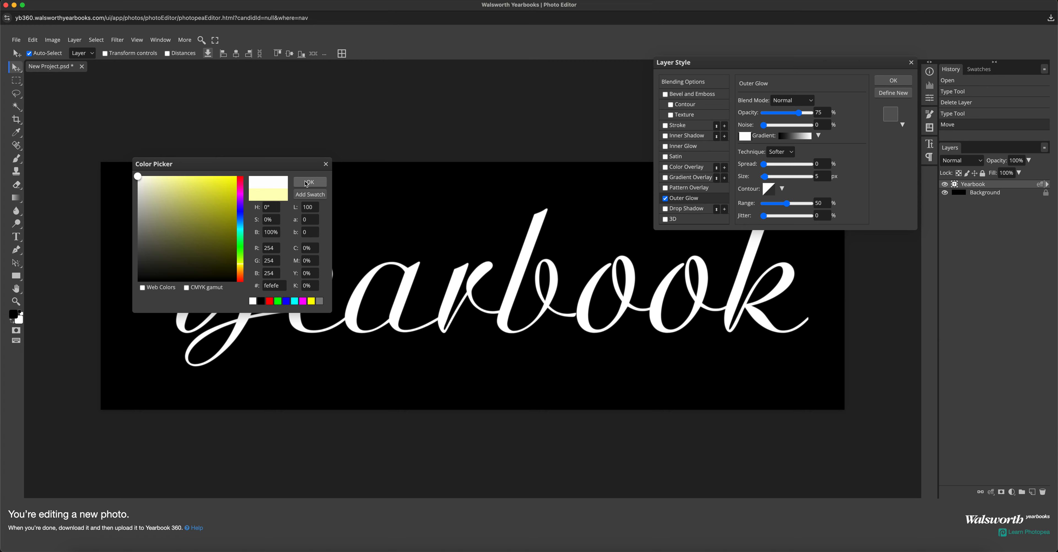
{"action": "left_click", "coordinate": [266, 210]}
{"action": "left_click", "coordinate": [309, 184]}
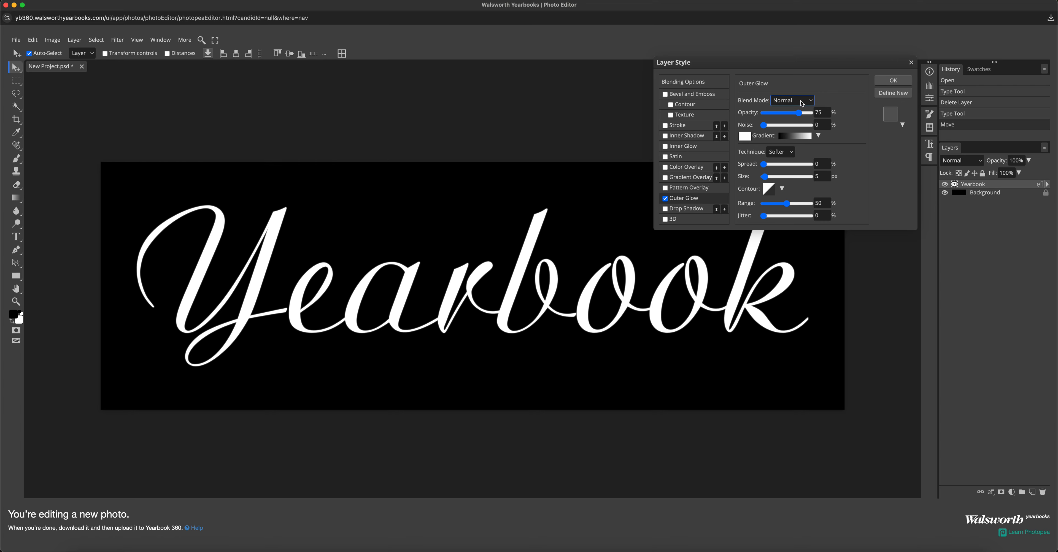
{"action": "left_click_drag", "start_coordinate": [797, 113], "coordinate": [821, 116]}
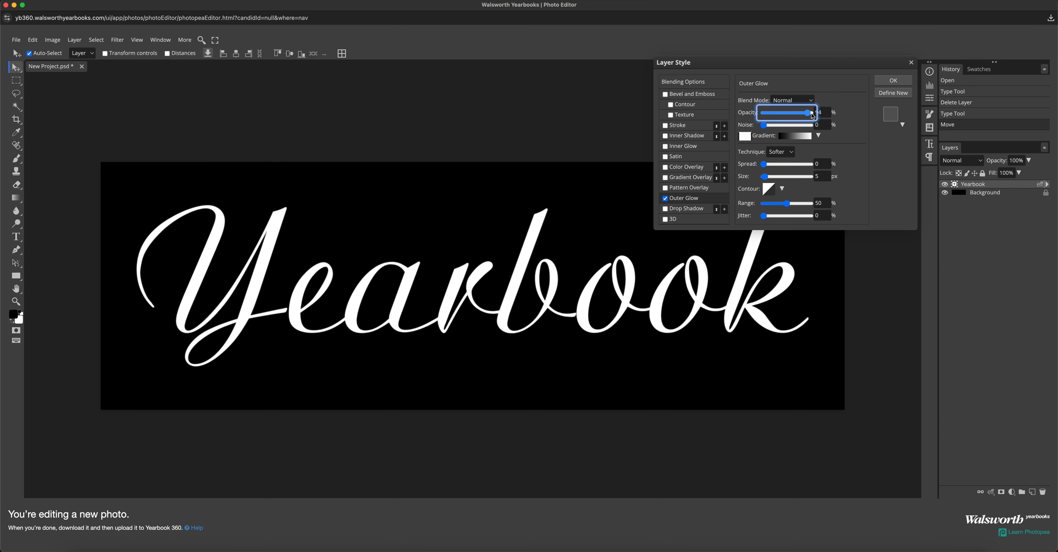
{"action": "left_click", "coordinate": [820, 115]}
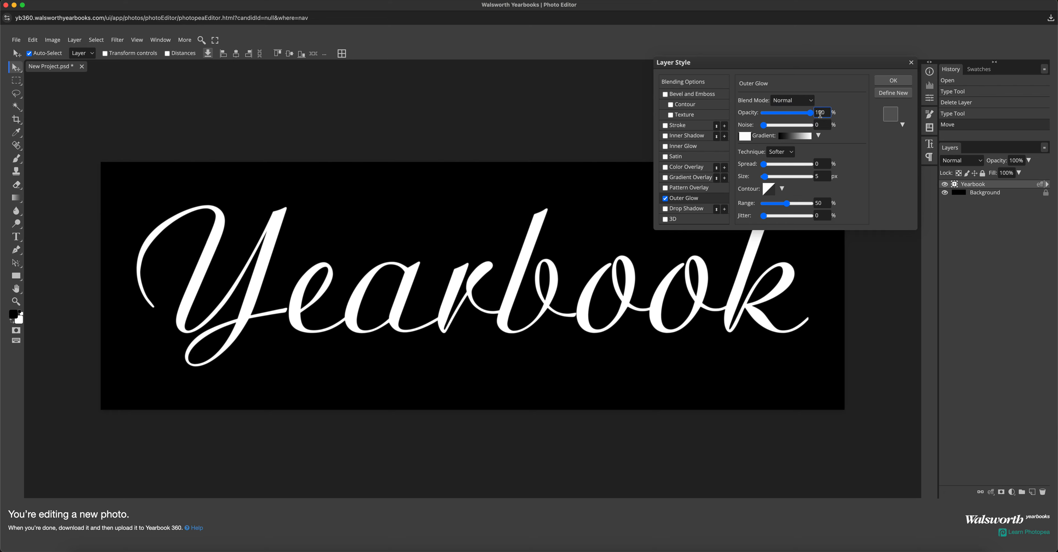
Try an outer glow spread of 24% with a size of 21 px
{"action": "left_click", "coordinate": [766, 167]}
{"action": "left_click_drag", "start_coordinate": [766, 166], "coordinate": [775, 166]}
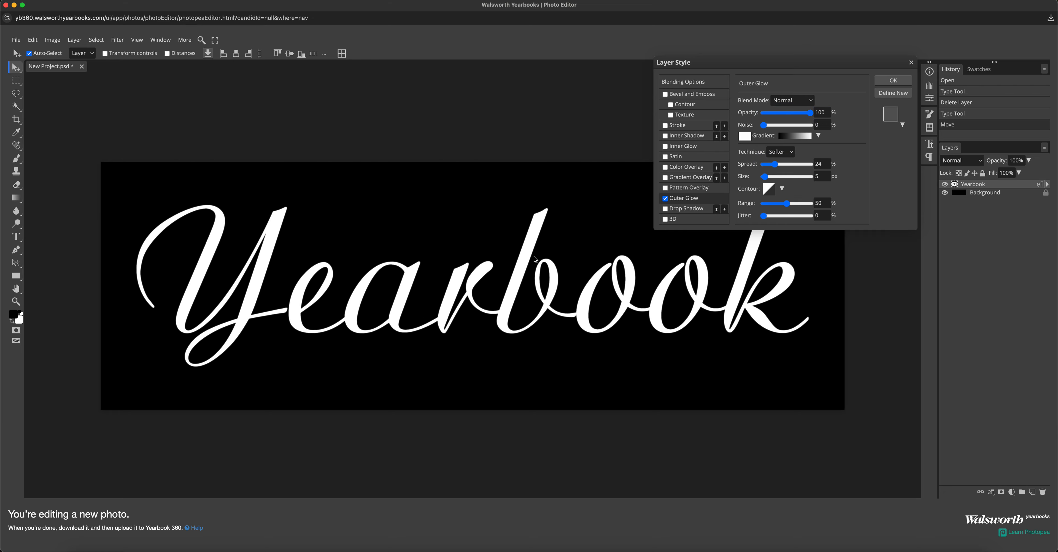
{"action": "left_click", "coordinate": [775, 179]}
{"action": "left_click_drag", "start_coordinate": [774, 180], "coordinate": [767, 180]}
{"action": "left_click", "coordinate": [771, 182]}
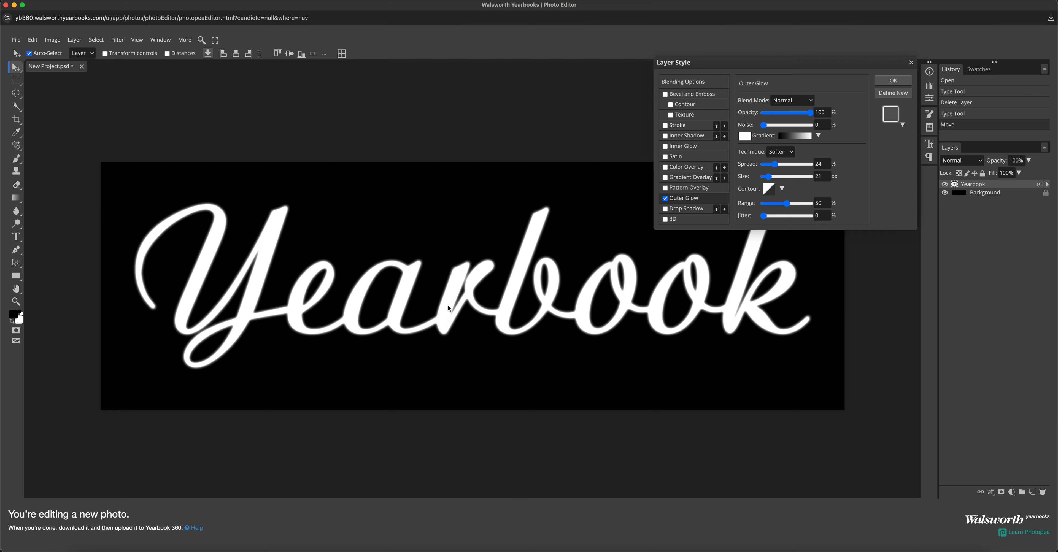
Raise the outer glow range to 100% and reduce its size to 12 px
{"action": "left_click", "coordinate": [787, 205]}
{"action": "left_click_drag", "start_coordinate": [787, 206], "coordinate": [821, 209]}
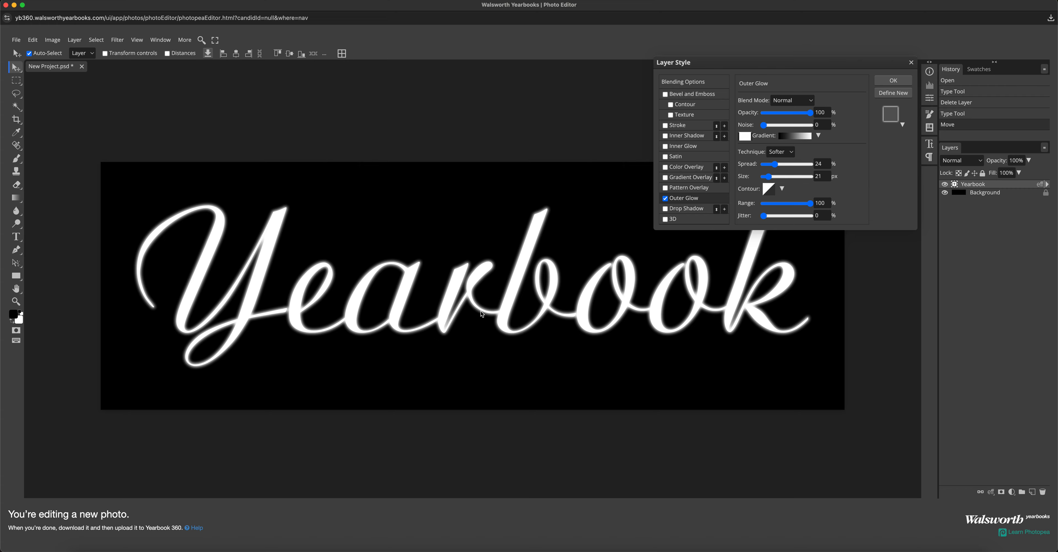
{"action": "left_click", "coordinate": [766, 180]}
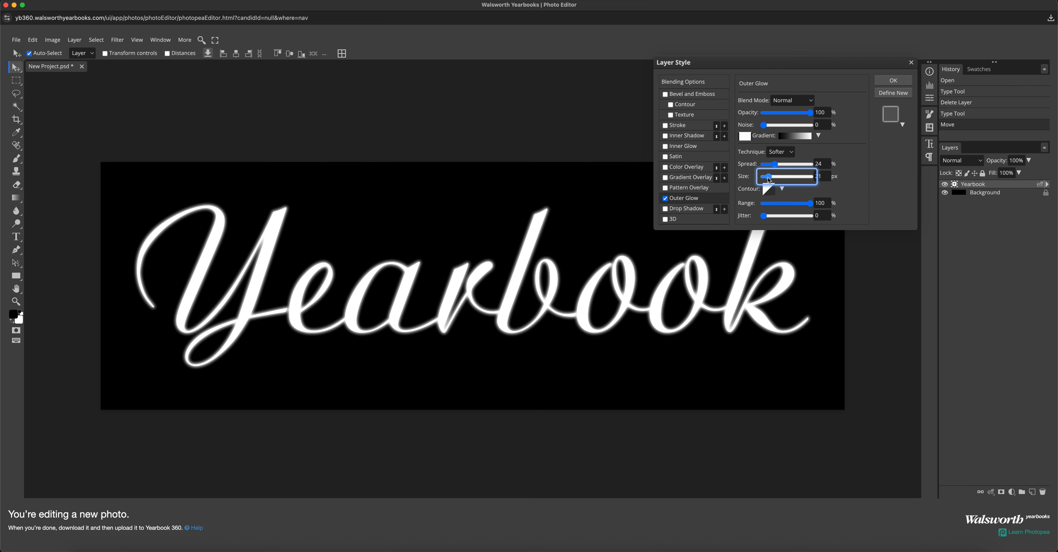
{"action": "left_click_drag", "start_coordinate": [767, 180], "coordinate": [768, 181]}
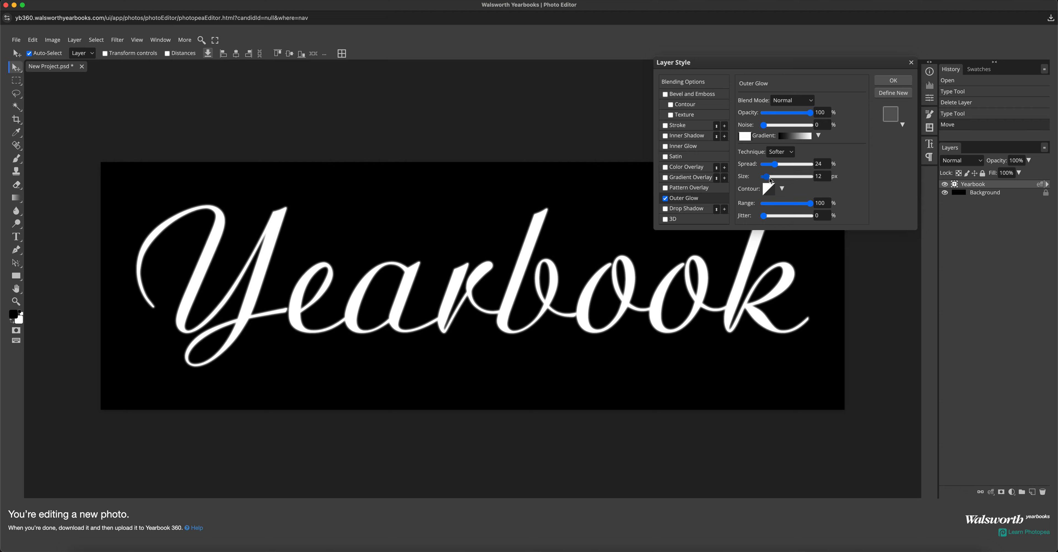
Try outer glow spreads of 10% and 14%, with the size enlarged to 44 px
{"action": "left_click", "coordinate": [776, 165]}
{"action": "left_click_drag", "start_coordinate": [794, 168], "coordinate": [771, 169]}
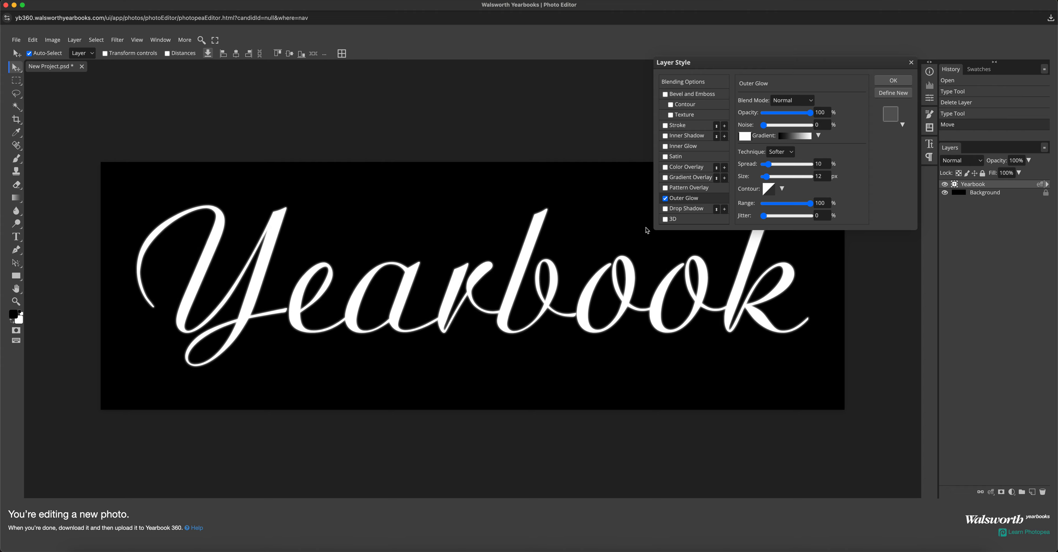
{"action": "left_click", "coordinate": [766, 168]}
{"action": "left_click_drag", "start_coordinate": [766, 167], "coordinate": [775, 177]}
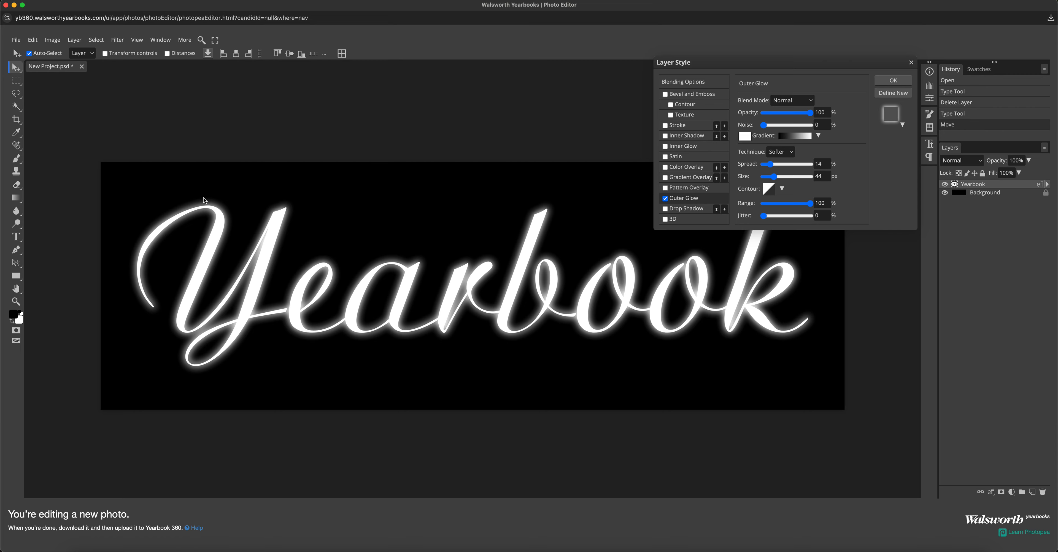
Set the outer glow spread to 8% and its size to 31 px, and apply the layer style
{"action": "left_click", "coordinate": [773, 167]}
{"action": "mouse_move", "coordinate": [774, 168]}
{"action": "left_mouse_down"}
{"action": "mouse_move", "coordinate": [802, 173]}
{"action": "mouse_move", "coordinate": [769, 168]}
{"action": "left_mouse_up"}
{"action": "left_click", "coordinate": [774, 179]}
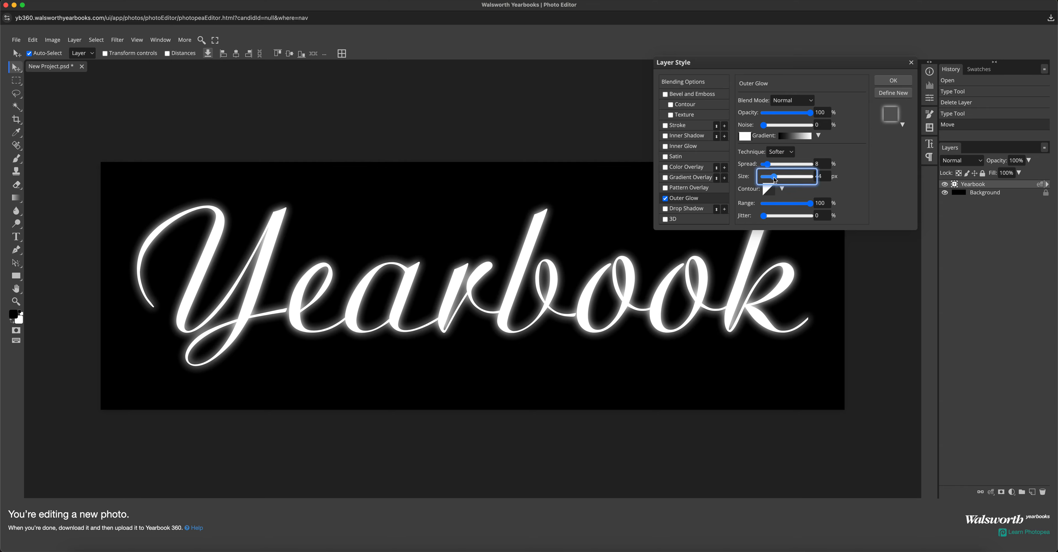
{"action": "left_click_drag", "start_coordinate": [780, 180], "coordinate": [772, 181]}
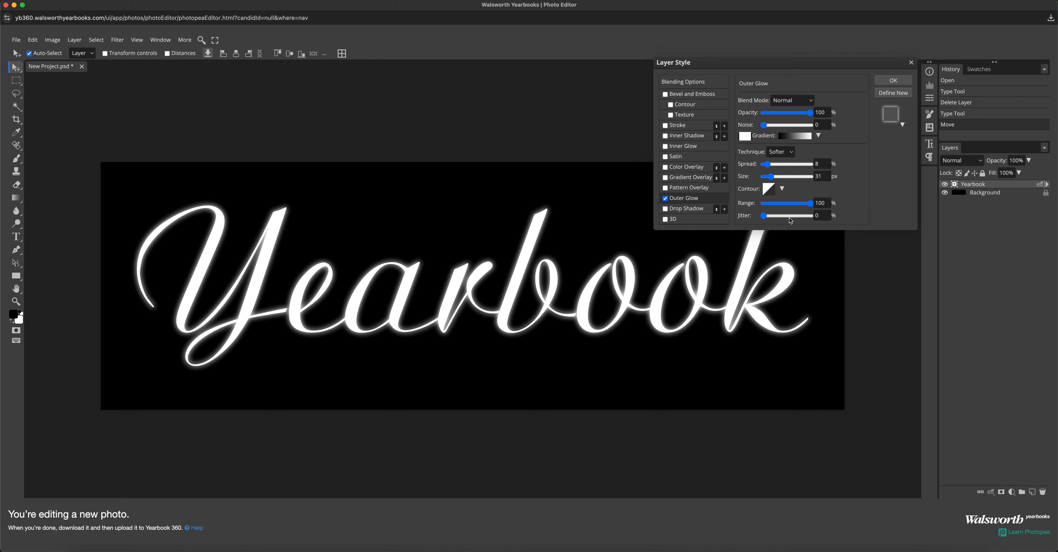
{"action": "left_click", "coordinate": [894, 80]}
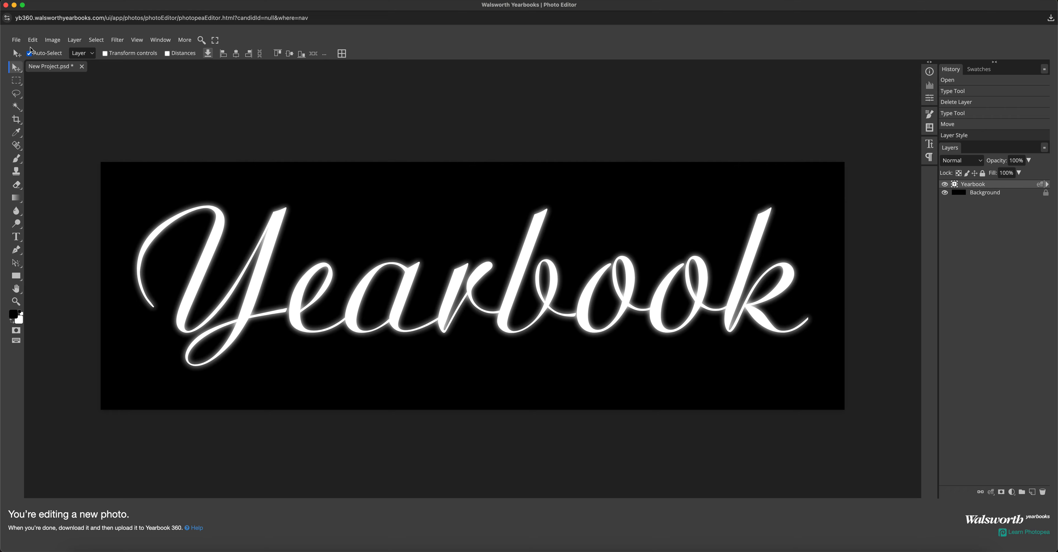
Unlock the Background layer and delete it so the text sits on transparency
{"action": "left_click", "coordinate": [1002, 196]}
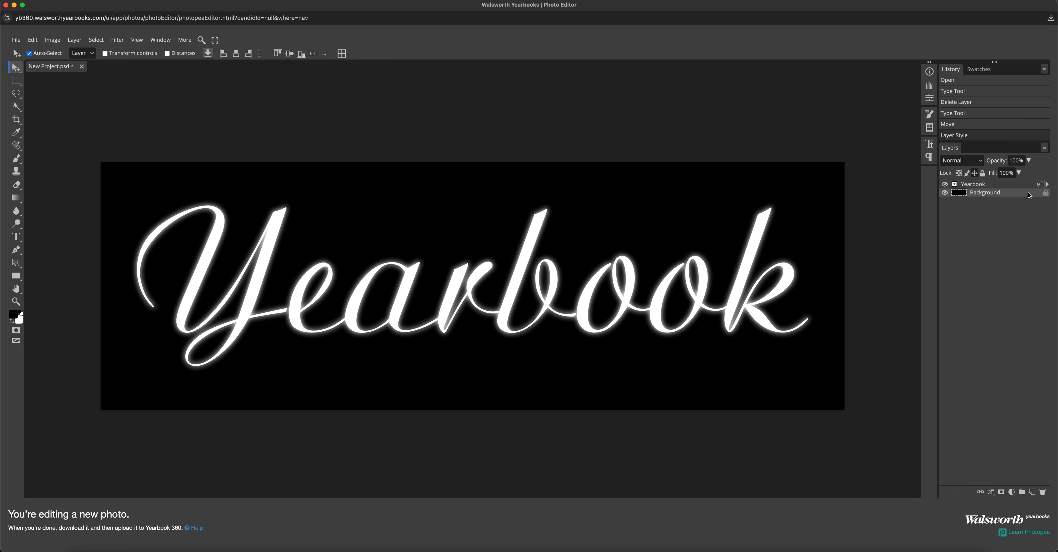
{"action": "left_click", "coordinate": [1046, 196]}
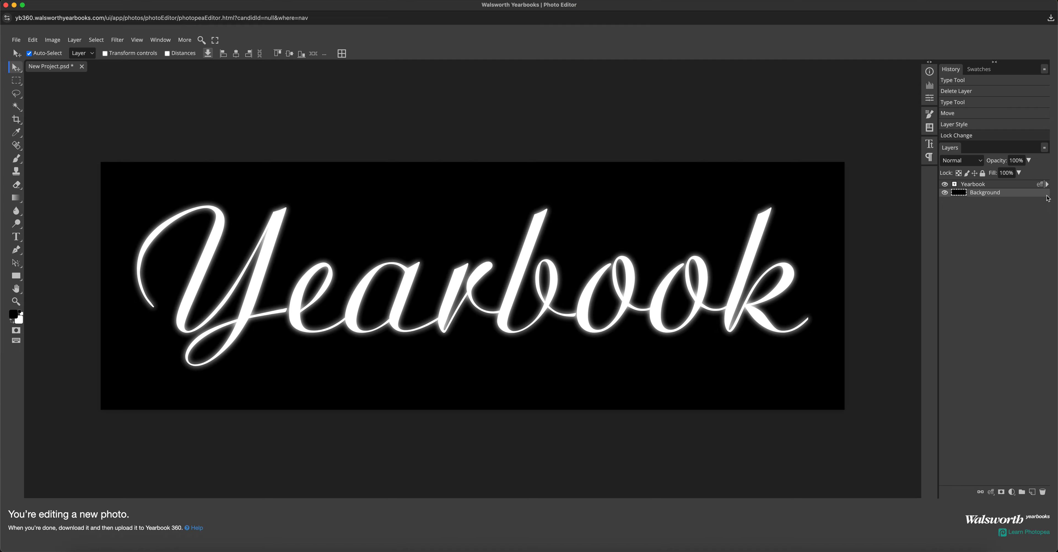
{"action": "key", "text": "Delete"}
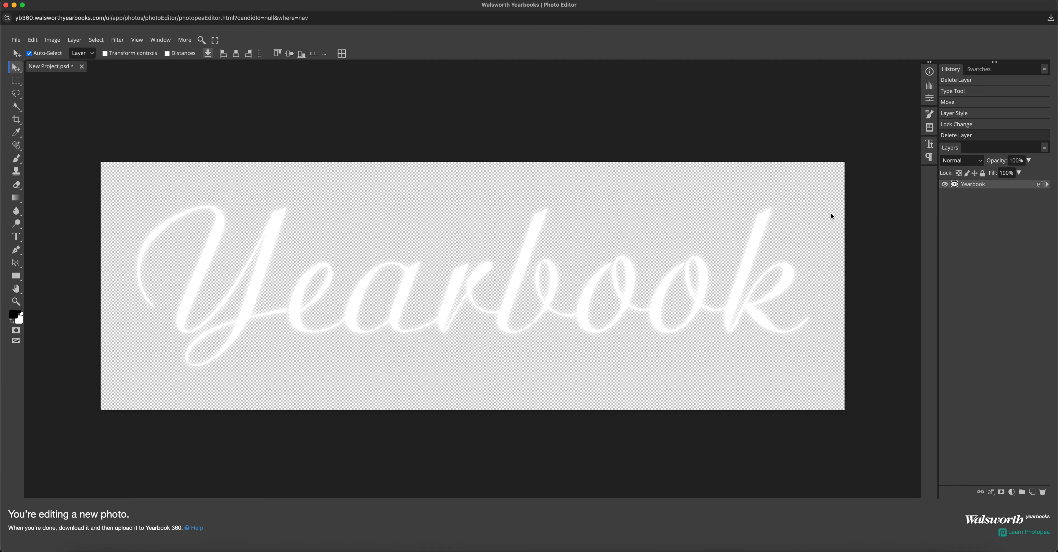
Export the image as a PNG file named Yearbooks at 3600 x 1200 px and 100% quality
{"action": "left_click", "coordinate": [18, 41]}
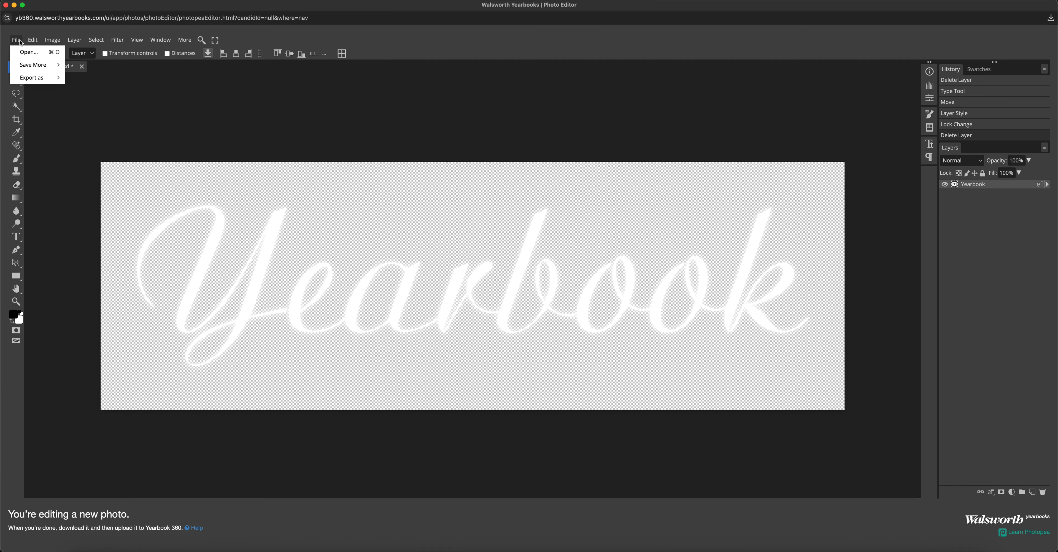
{"action": "mouse_move", "coordinate": [41, 78]}
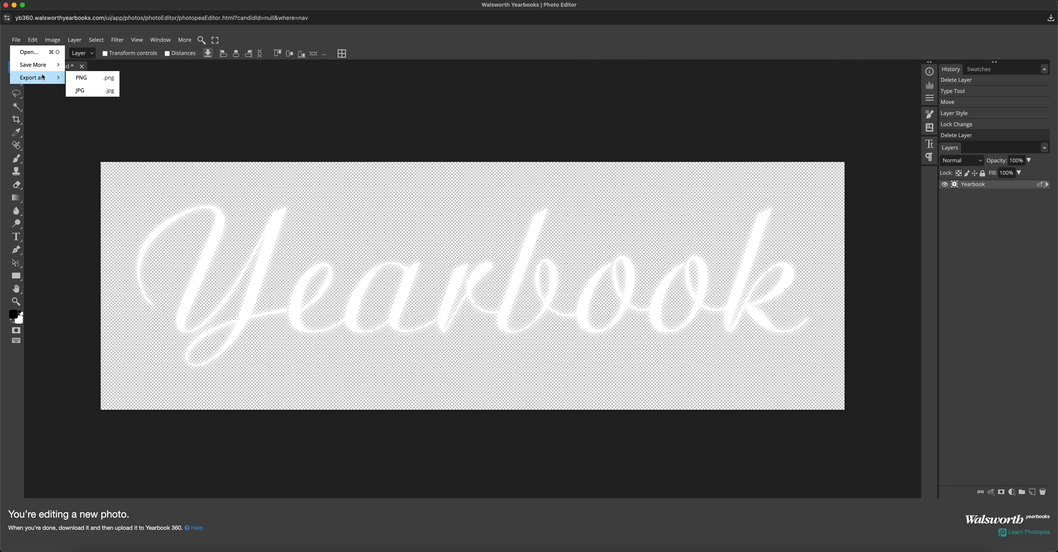
{"action": "left_click", "coordinate": [94, 82]}
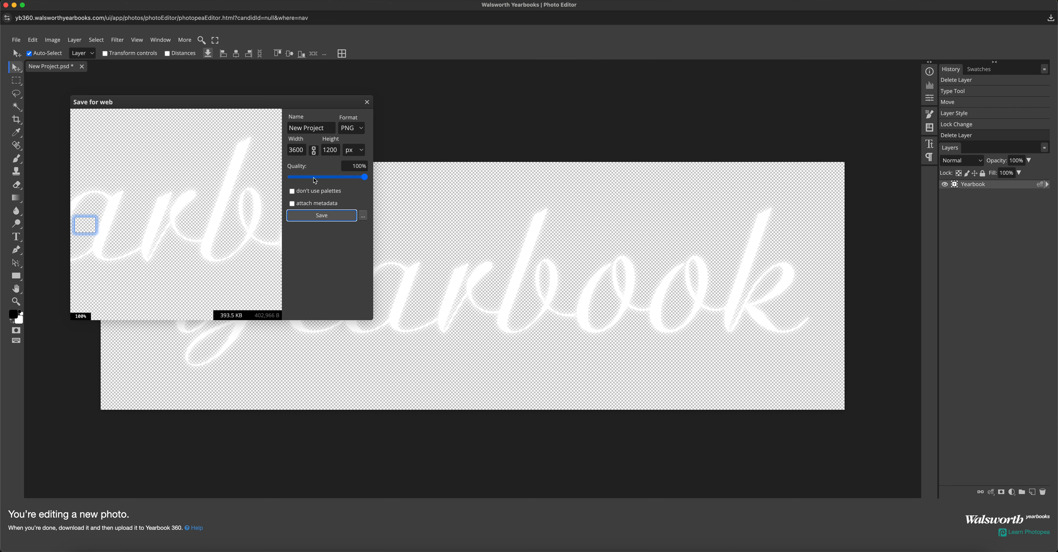
{"action": "left_click", "coordinate": [326, 134]}
{"action": "type", "text": "Yearbooks"}
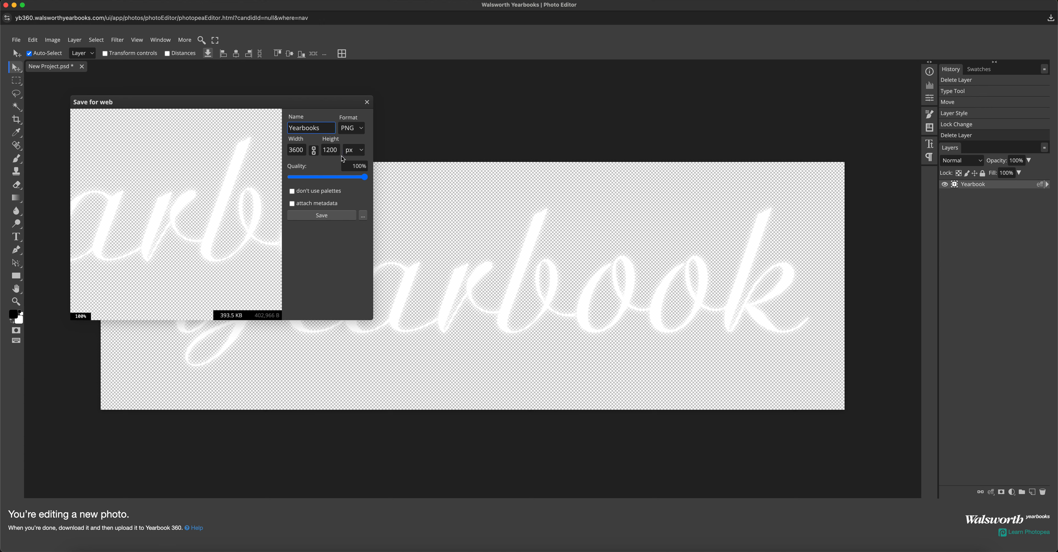
{"action": "left_click", "coordinate": [328, 219]}
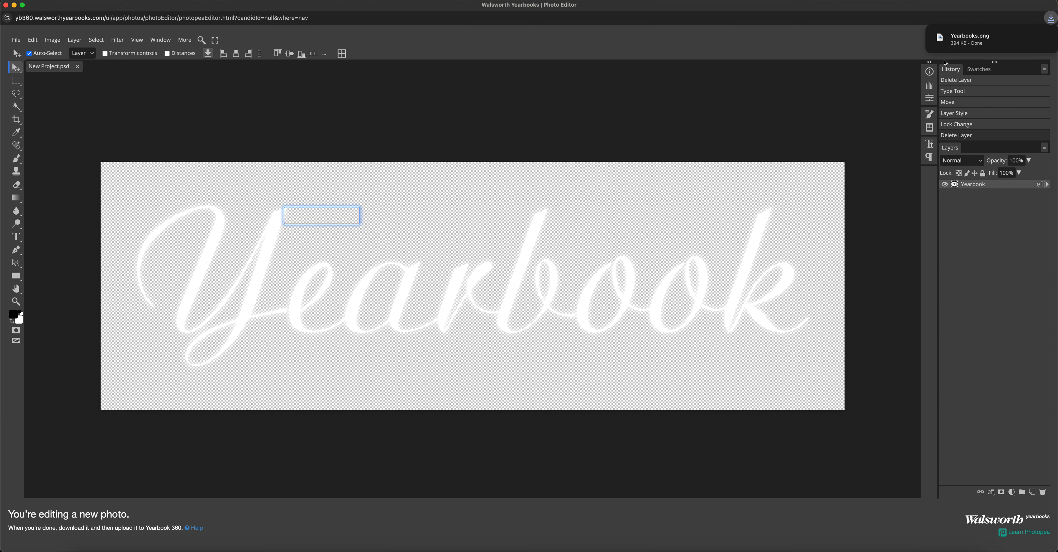
Close the photo editor, open spread 54–55 in Yearbook 360, and select Yearbooks.png from Downloads for upload
{"action": "left_click", "coordinate": [6, 5]}
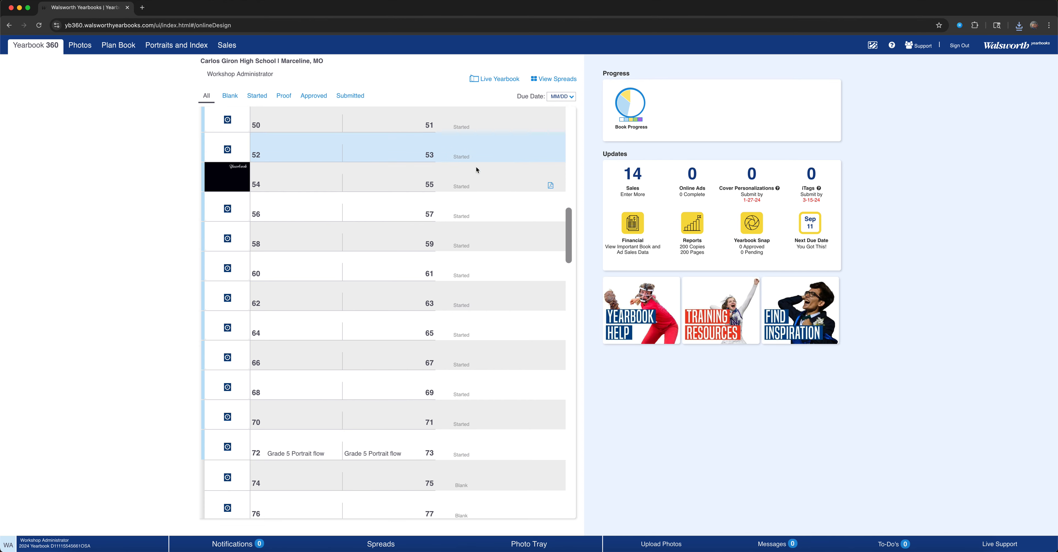
{"action": "left_click", "coordinate": [229, 184]}
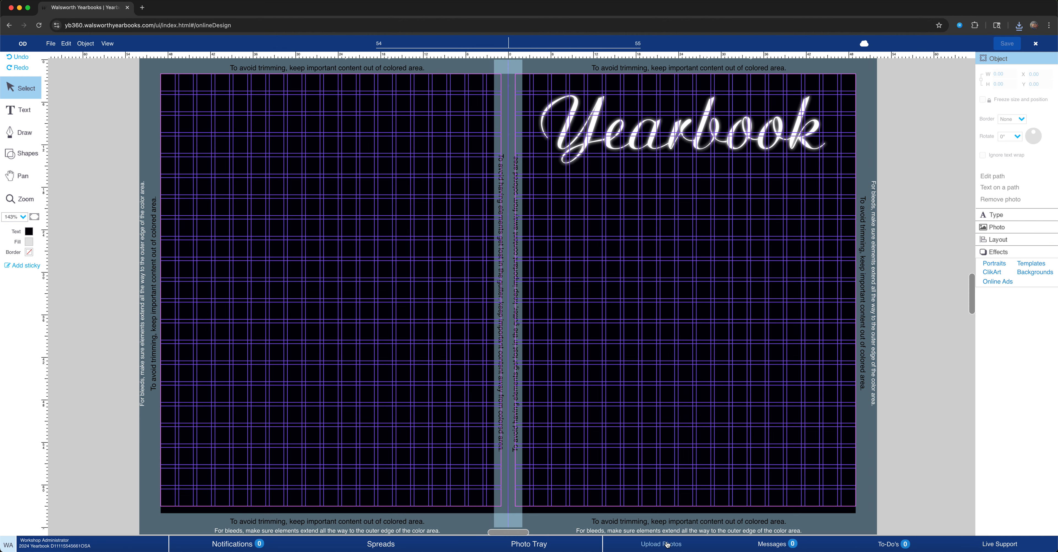
{"action": "left_click", "coordinate": [666, 544]}
{"action": "left_click", "coordinate": [419, 305]}
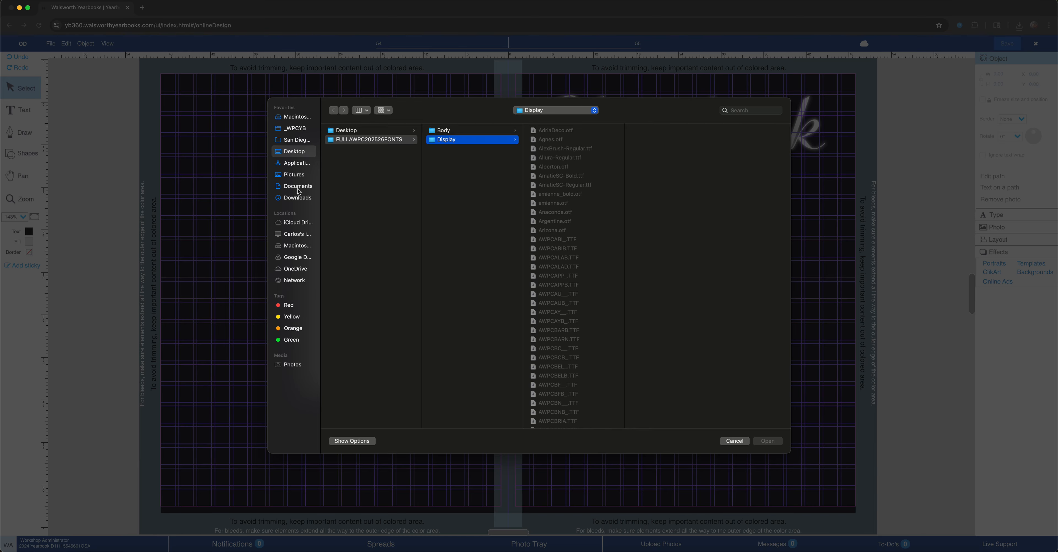
{"action": "left_click", "coordinate": [297, 199]}
{"action": "double_click", "coordinate": [366, 134]}
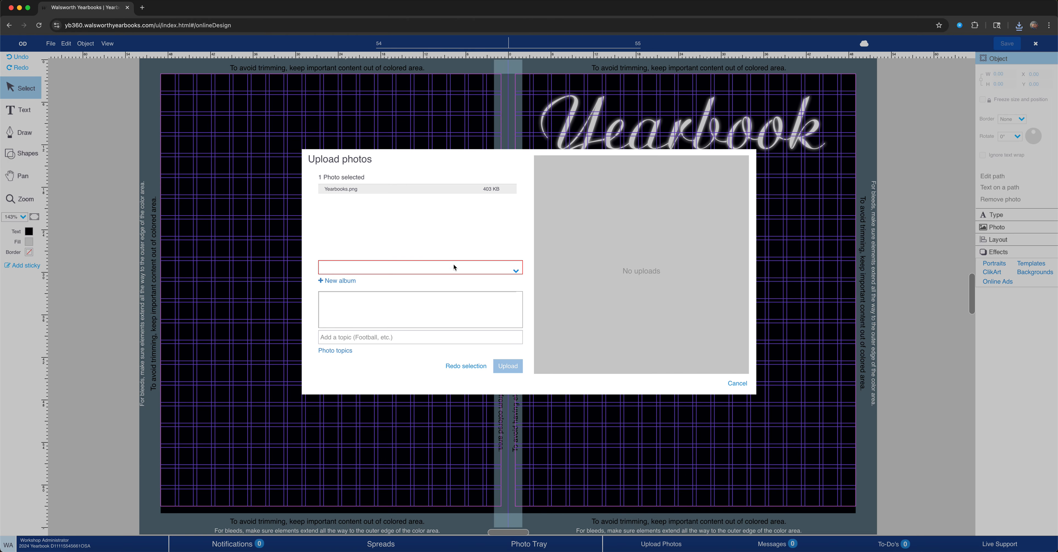
Assign the selected photo to the Headlines album and upload it
{"action": "left_click", "coordinate": [454, 268]}
{"action": "scroll", "coordinate": [370, 324], "scroll_direction": "down", "scroll_amount": 1}
{"action": "left_click", "coordinate": [341, 305]}
{"action": "left_click", "coordinate": [509, 368]}
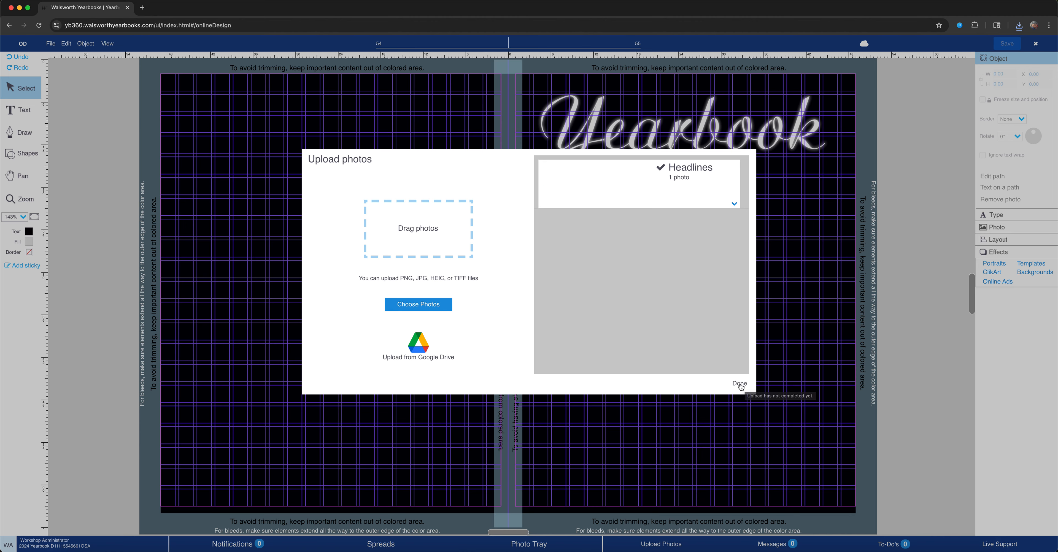
Finish the upload and place the Yearbook headline image from the Headlines album across the middle of the spread
{"action": "left_click", "coordinate": [739, 384]}
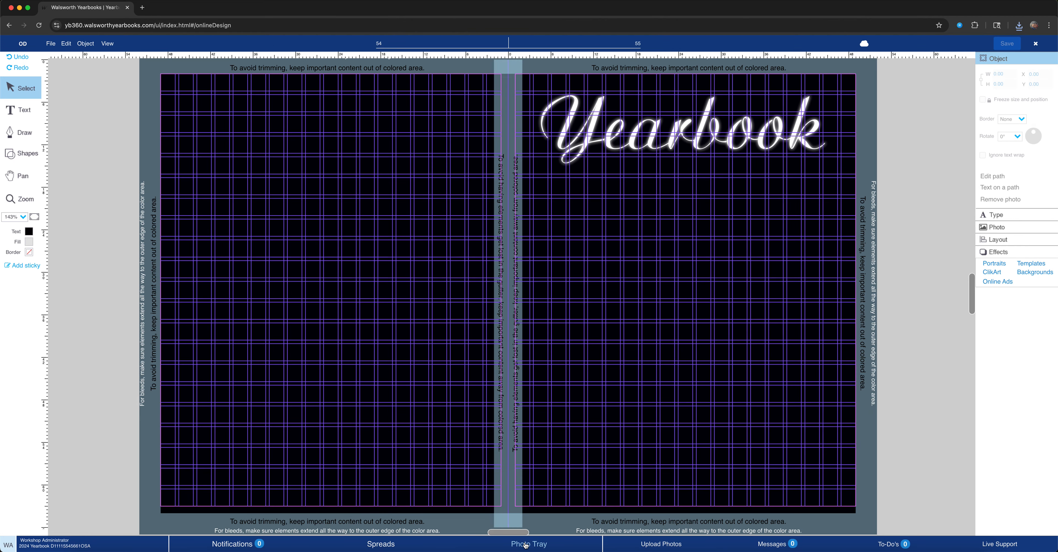
{"action": "left_click", "coordinate": [521, 544]}
{"action": "left_click", "coordinate": [71, 465]}
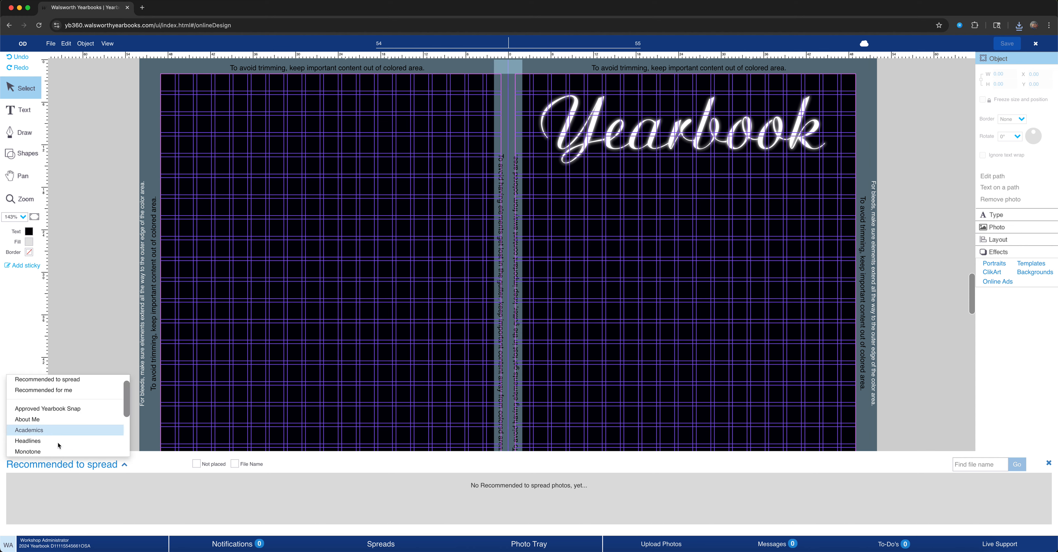
{"action": "left_click", "coordinate": [59, 439]}
{"action": "left_click_drag", "start_coordinate": [268, 504], "coordinate": [595, 296]}
{"action": "left_click", "coordinate": [1048, 463]}
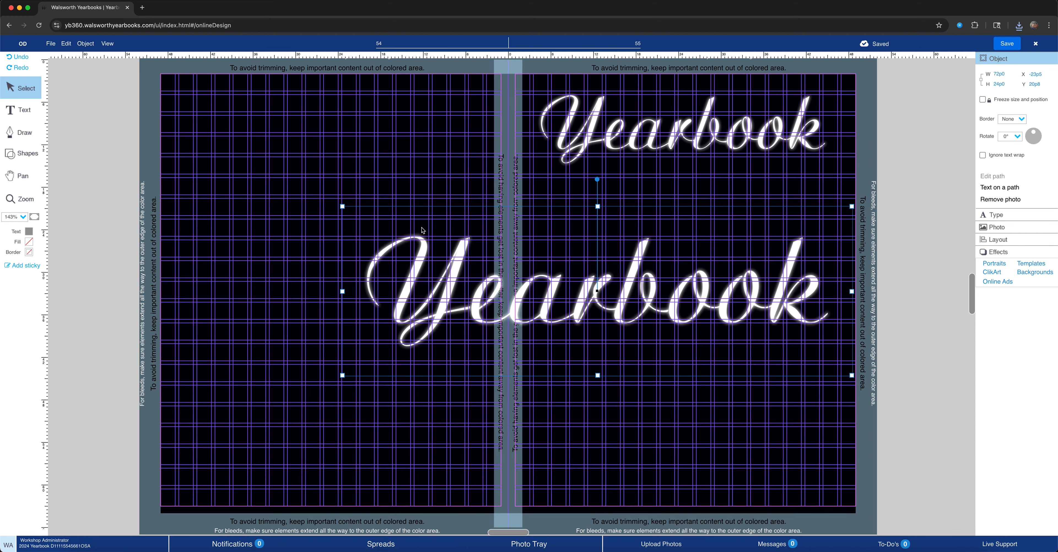
Hide the guides and scale the placed Yearbook headline to about 46p9 wide so it fits within page 55, below the existing headline
{"action": "left_click_drag", "start_coordinate": [343, 207], "coordinate": [780, 354]}
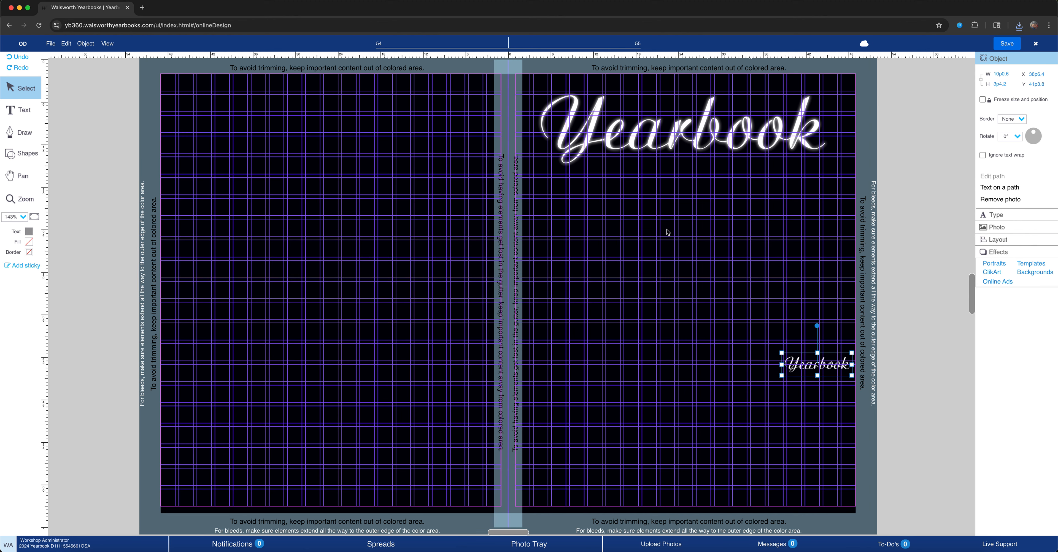
{"action": "left_click", "coordinate": [109, 43]}
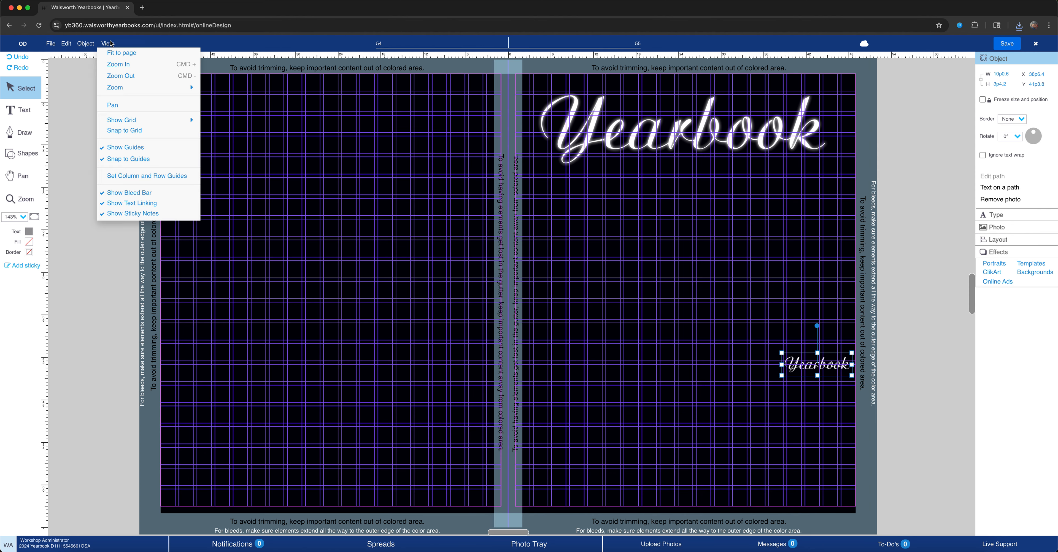
{"action": "left_click", "coordinate": [128, 146]}
{"action": "left_click_drag", "start_coordinate": [782, 353], "coordinate": [522, 242]}
{"action": "left_click", "coordinate": [626, 257]}
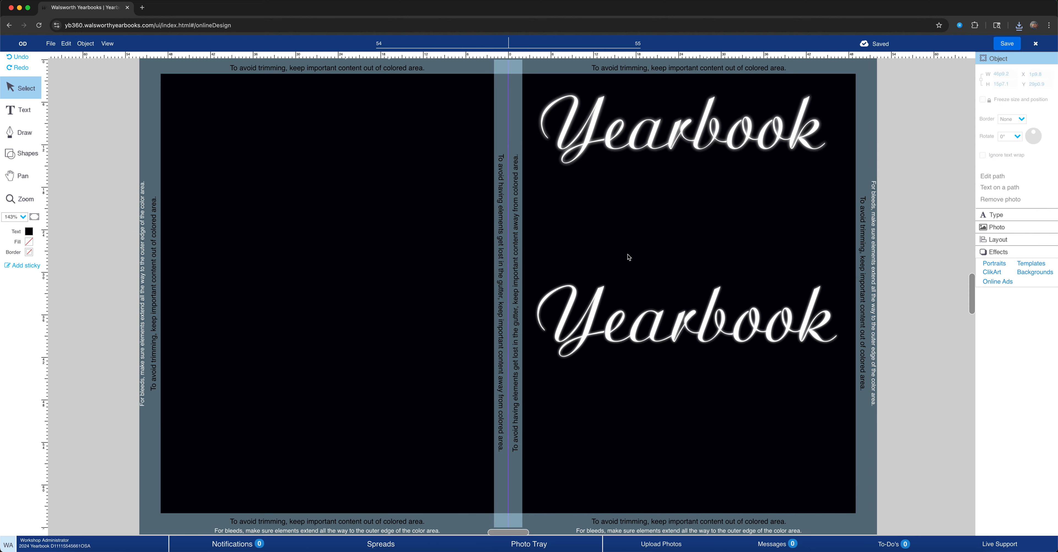